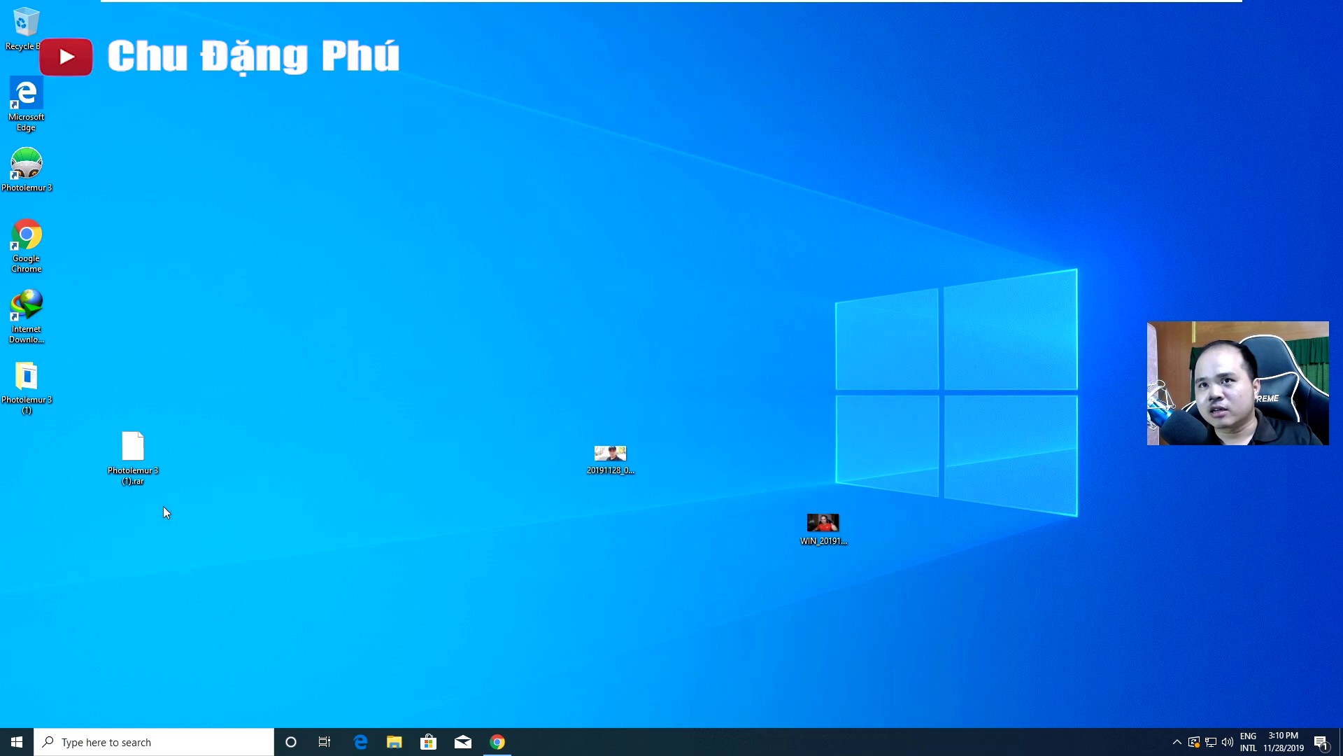
Examine the Photolemur 3 (1).rar archive and the contents of the Photolemur 3 (1) desktop folder, including its Crack subfolder.
click(155, 481)
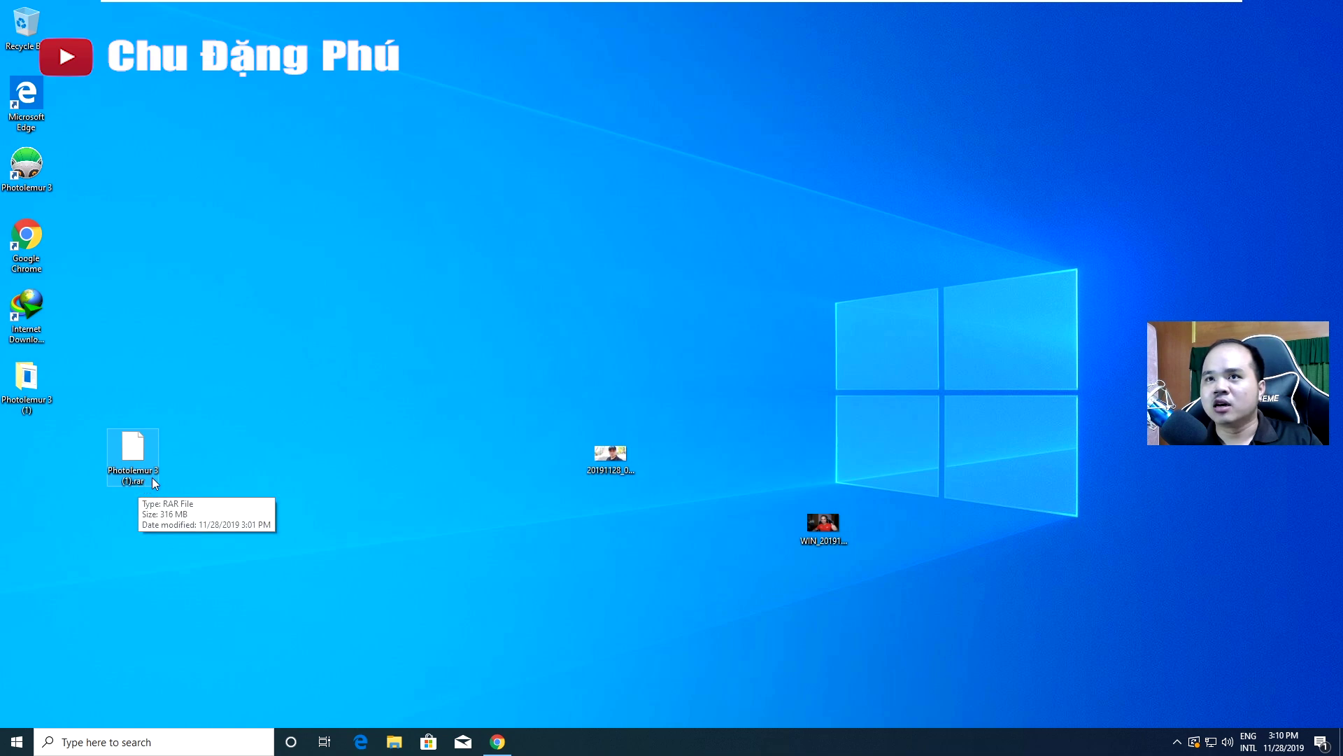
drag(298, 424, 210, 317)
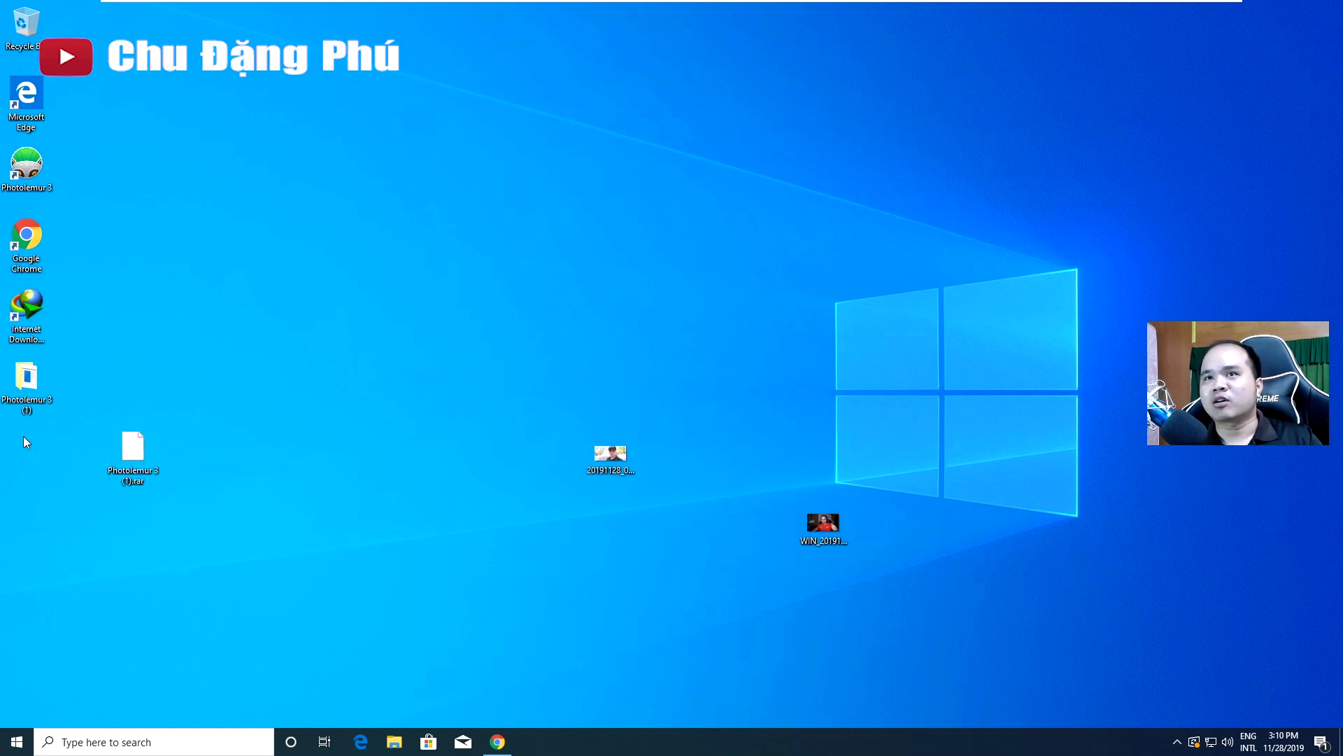
double_click(26, 381)
drag(529, 273, 428, 256)
double_click(427, 245)
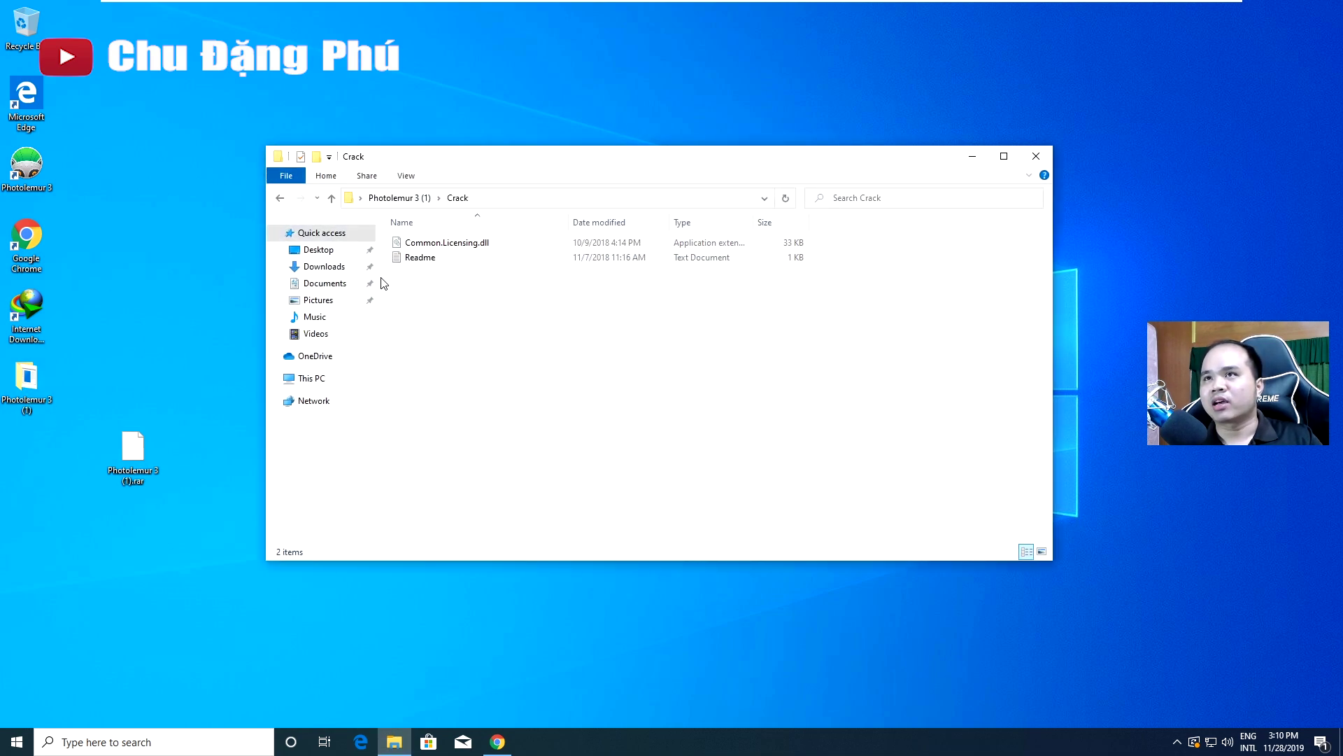
drag(569, 302, 441, 249)
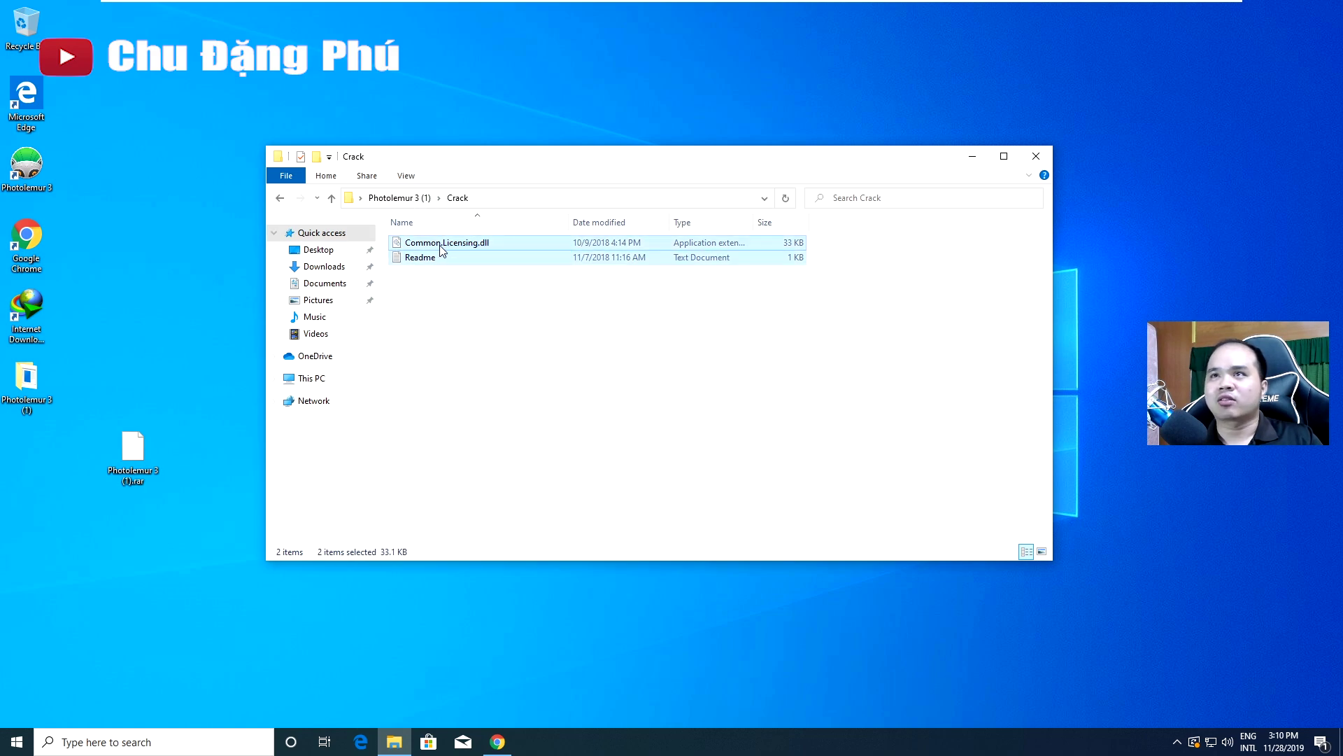
click(401, 198)
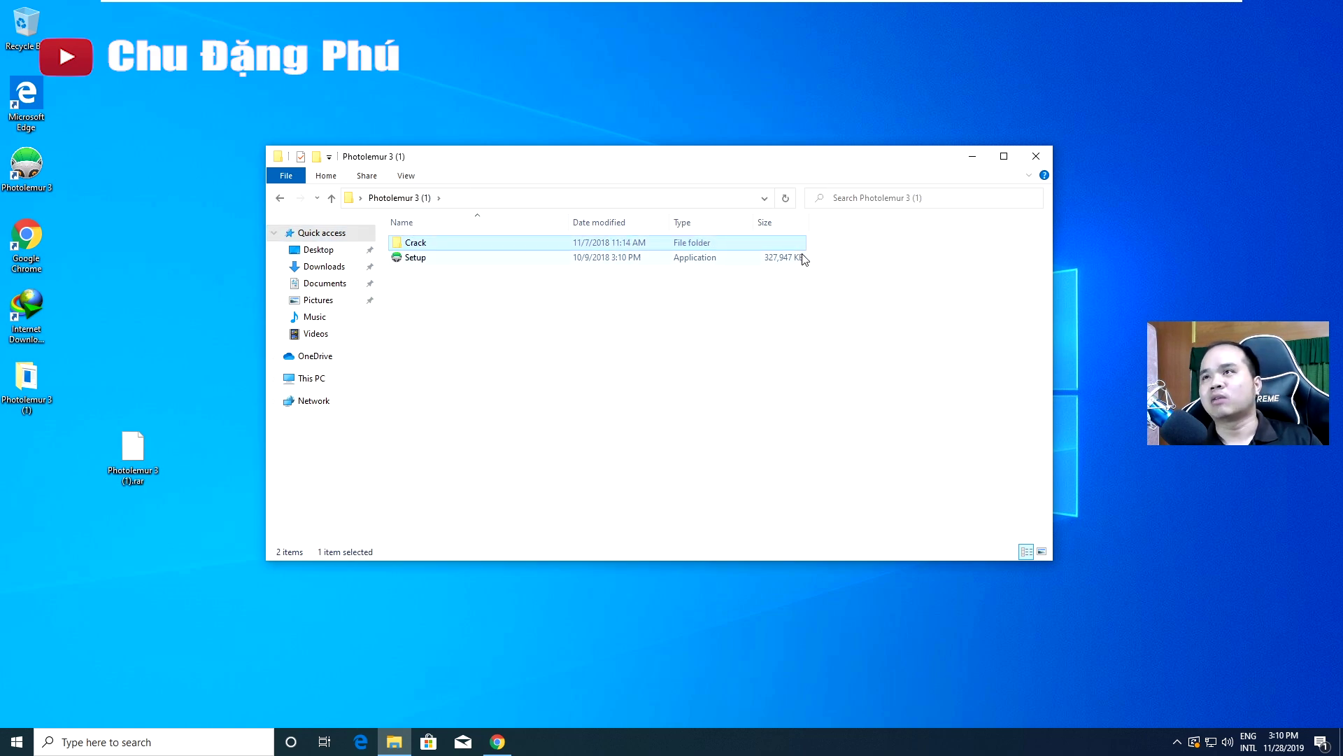
click(1036, 156)
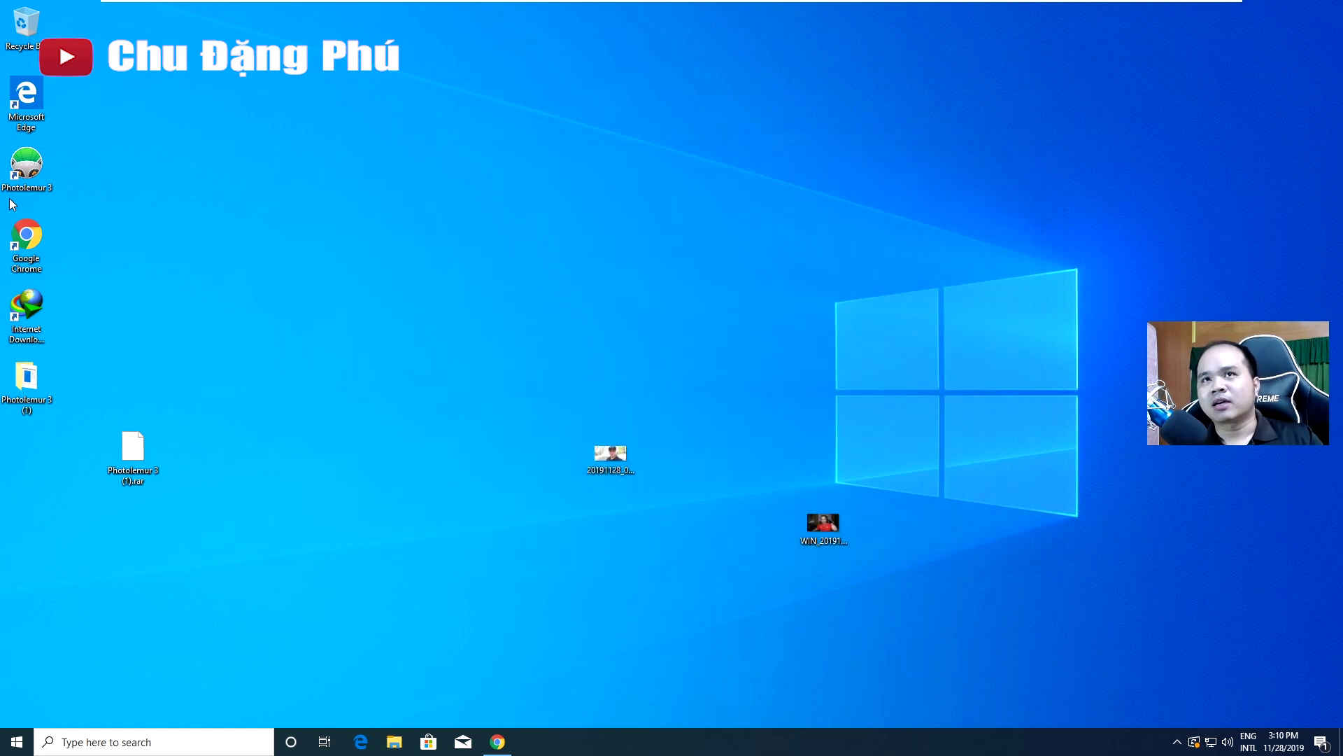
Open the sample image in Photolemur 3 and compare its before and after versions across the full width.
double_click(28, 188)
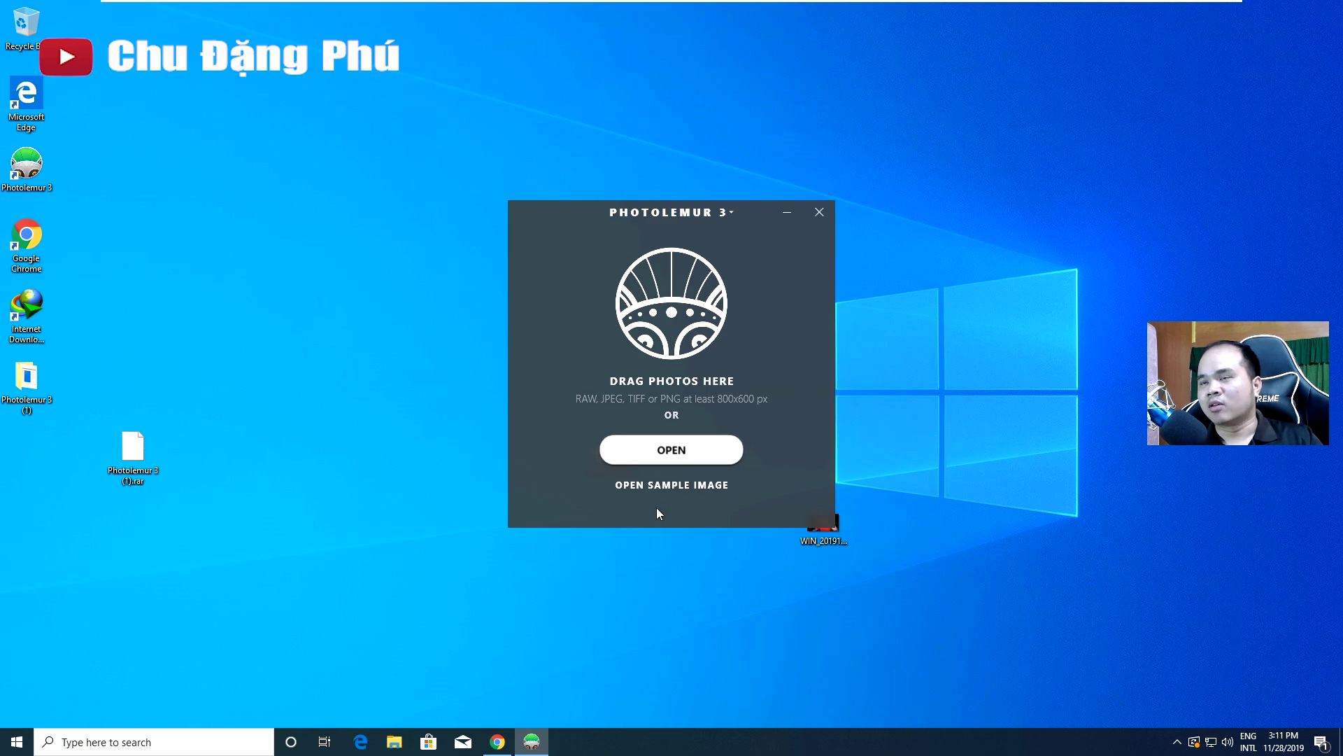
click(687, 486)
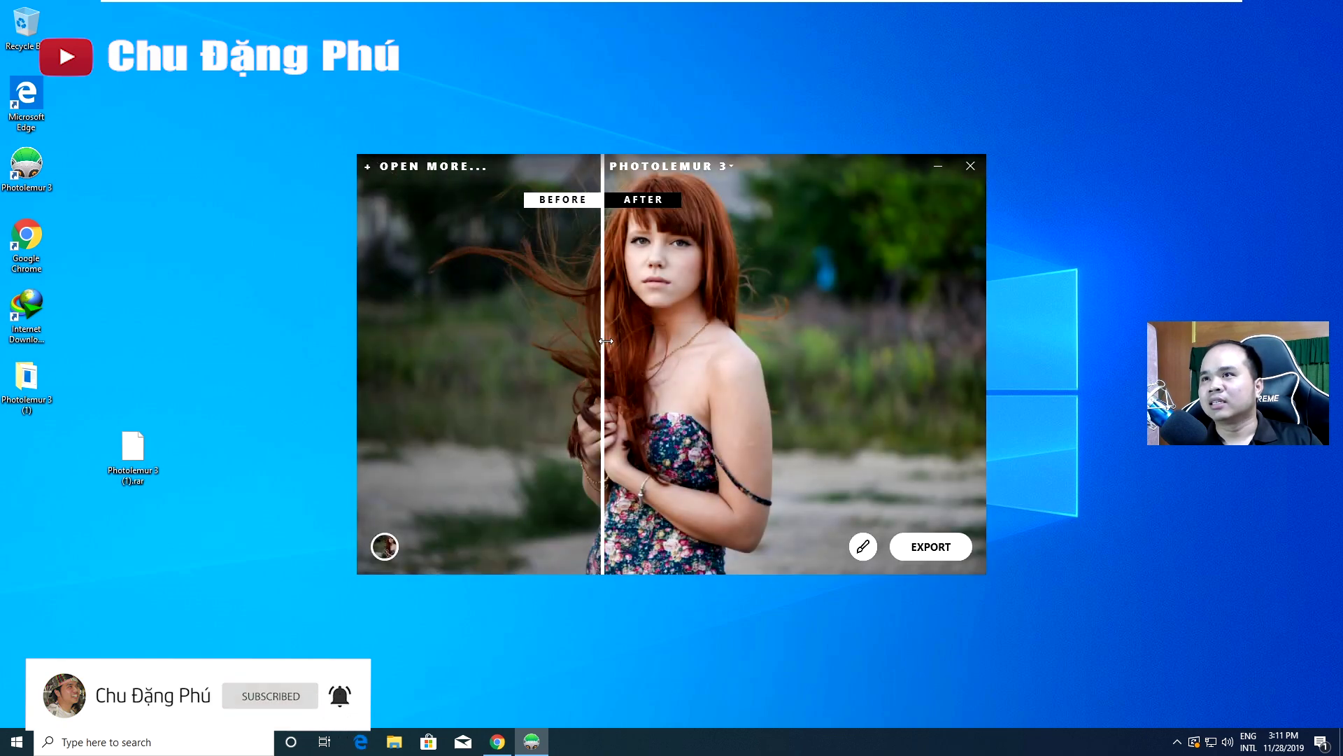
drag(605, 344, 995, 363)
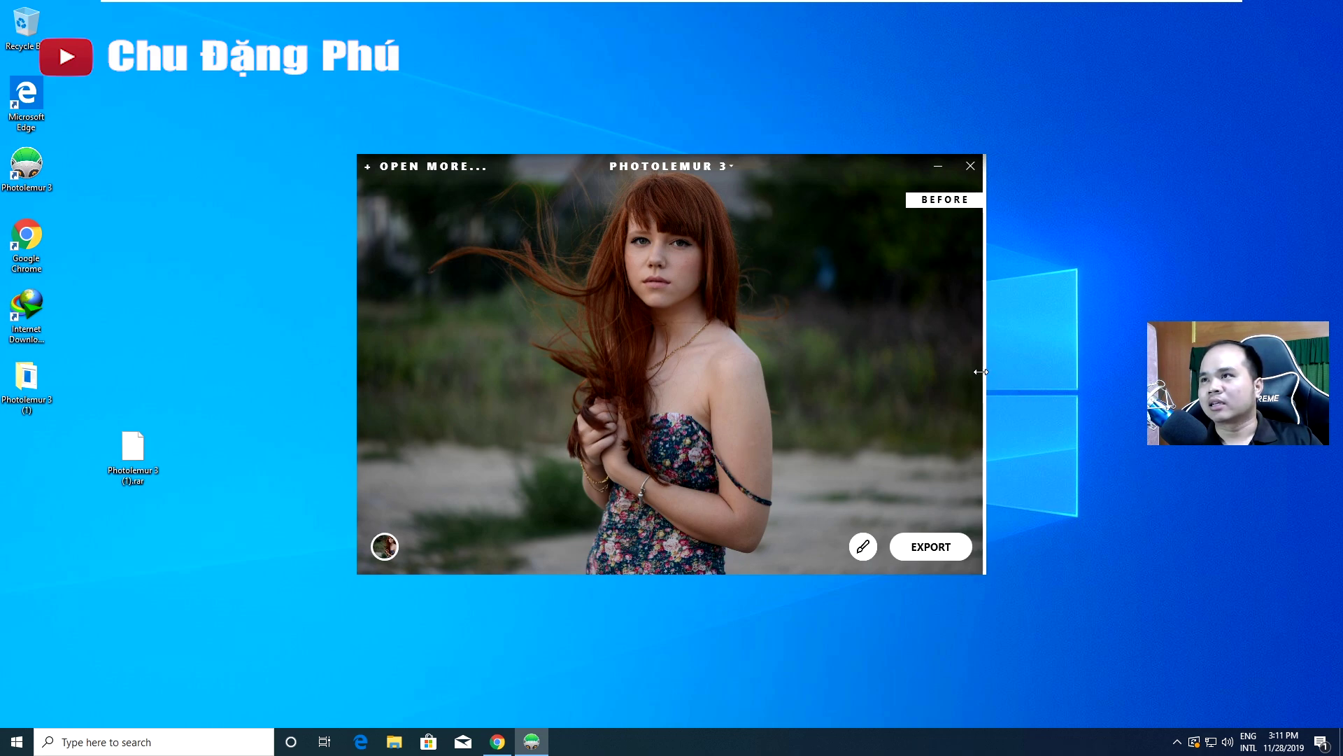
drag(981, 372, 388, 425)
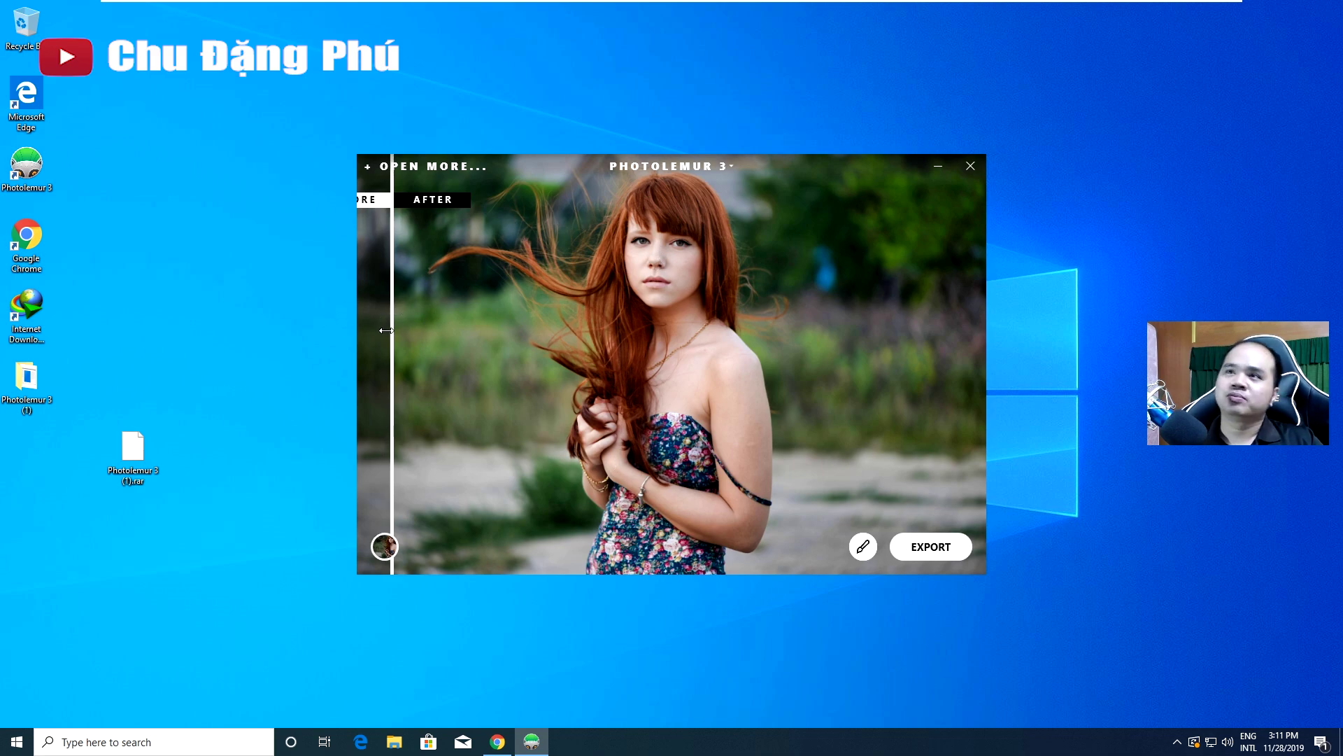
drag(393, 328, 345, 390)
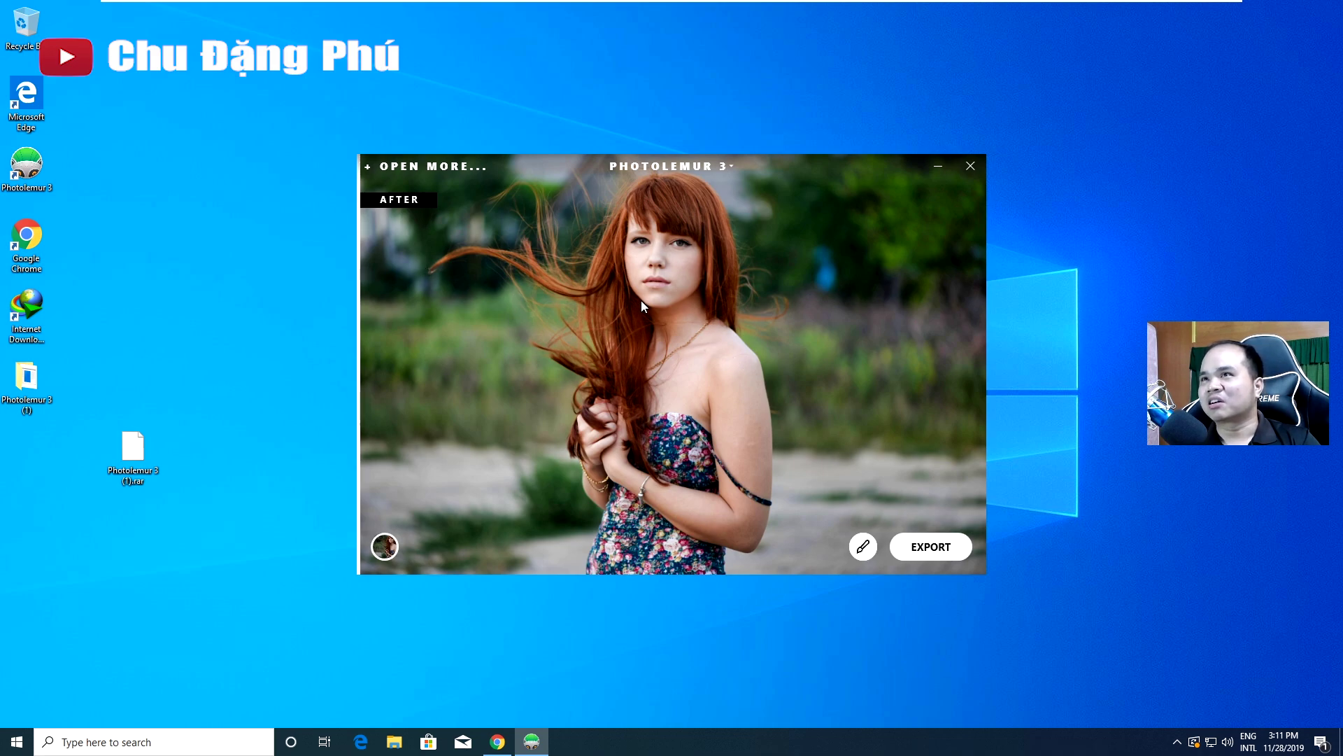
drag(361, 336, 1068, 355)
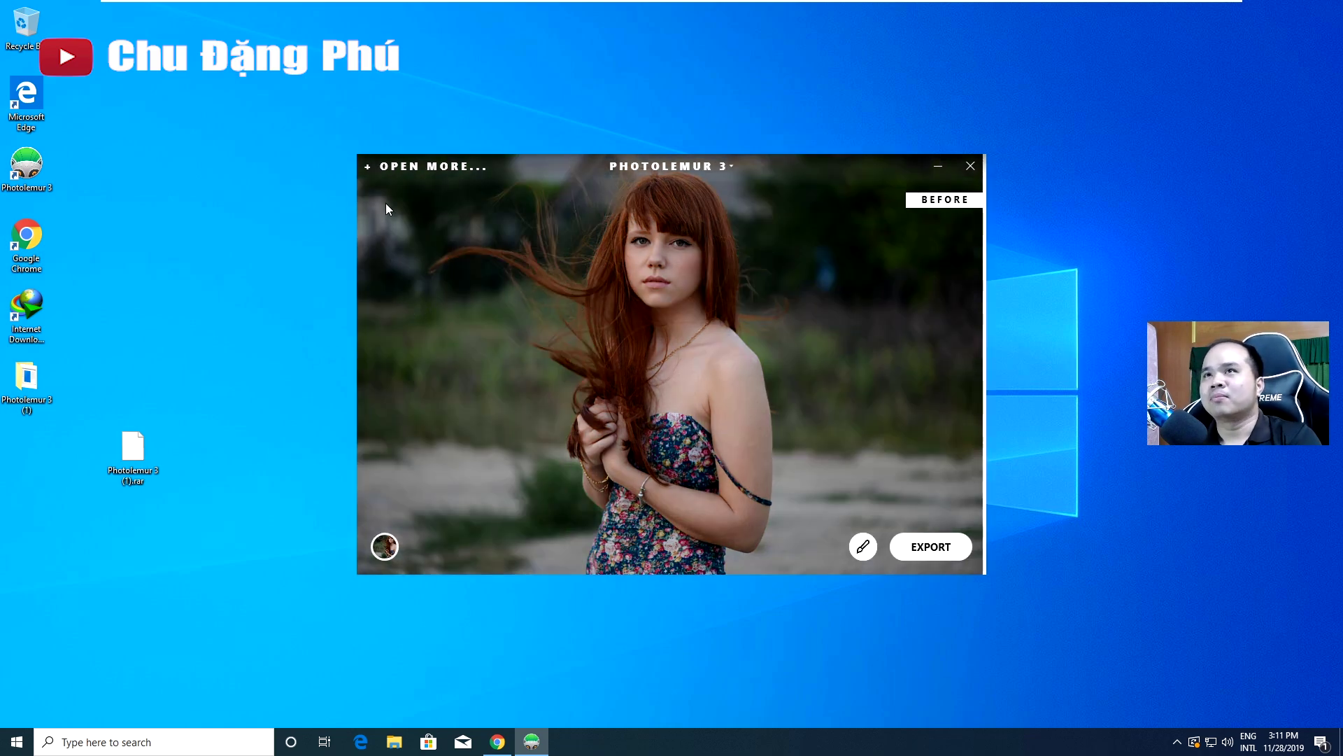
Add the desktop photo WIN_20191125_21_03_36_Pro to the session, browsing the files as extra large icons.
click(369, 168)
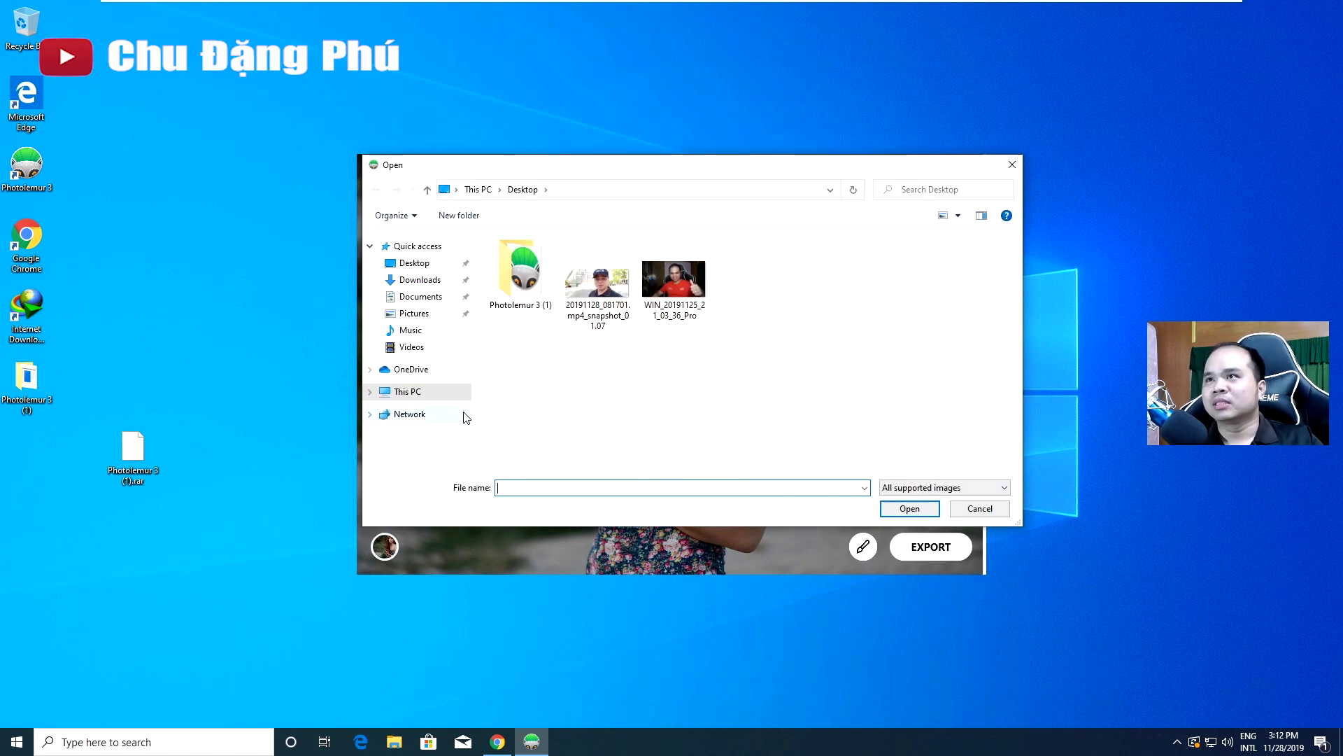
right_click(699, 373)
mouse_move(749, 382)
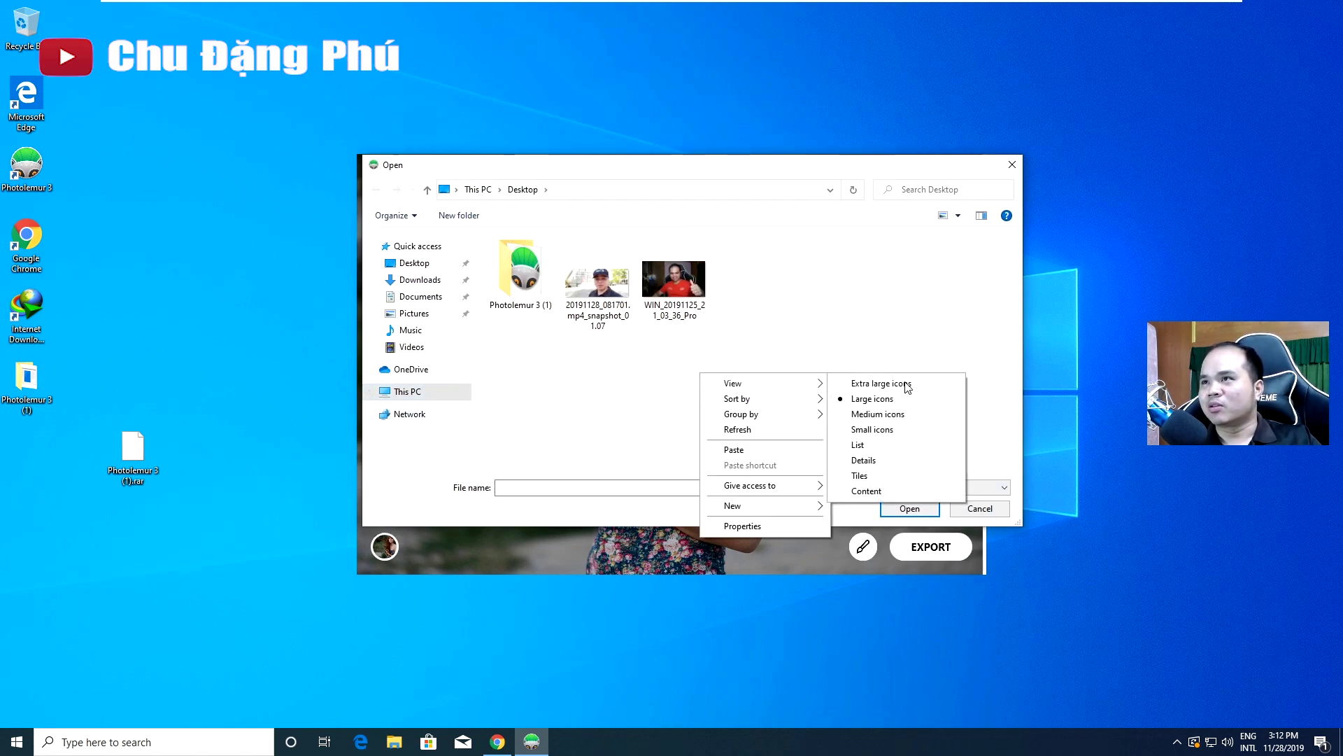
click(892, 383)
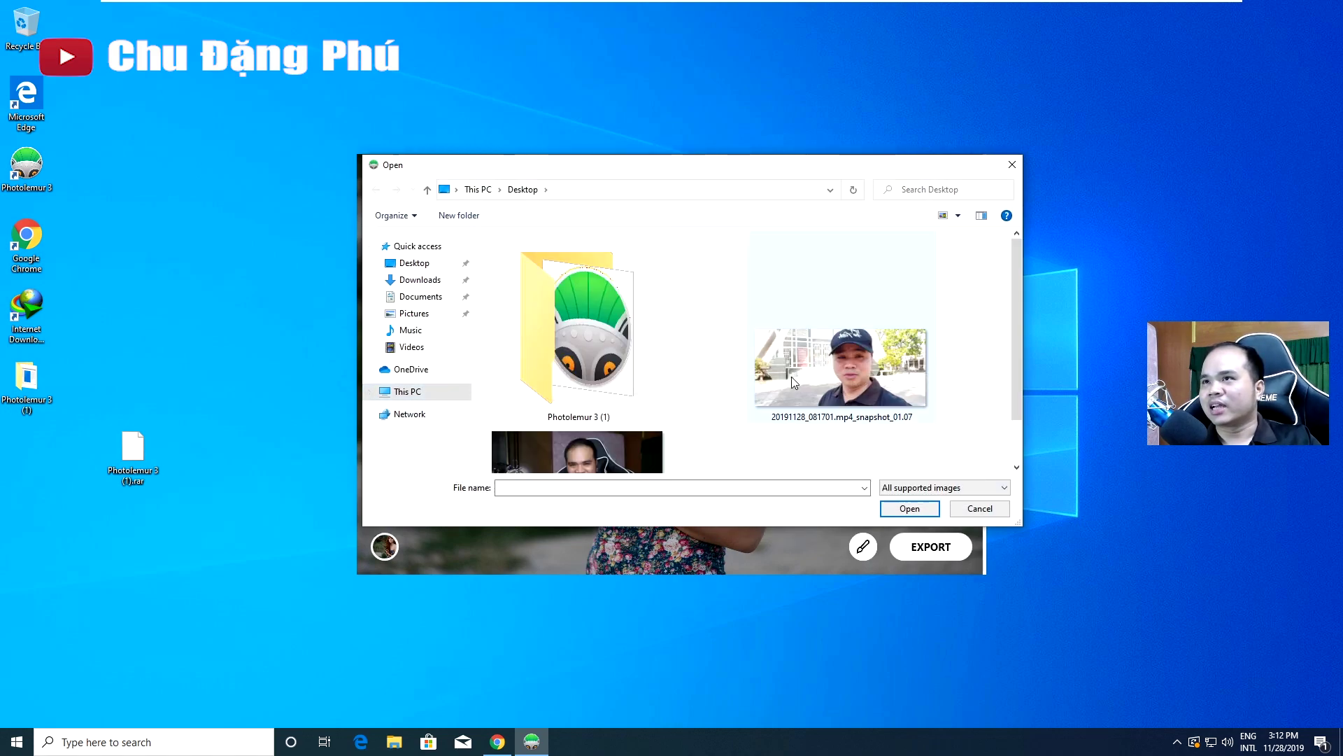
double_click(928, 167)
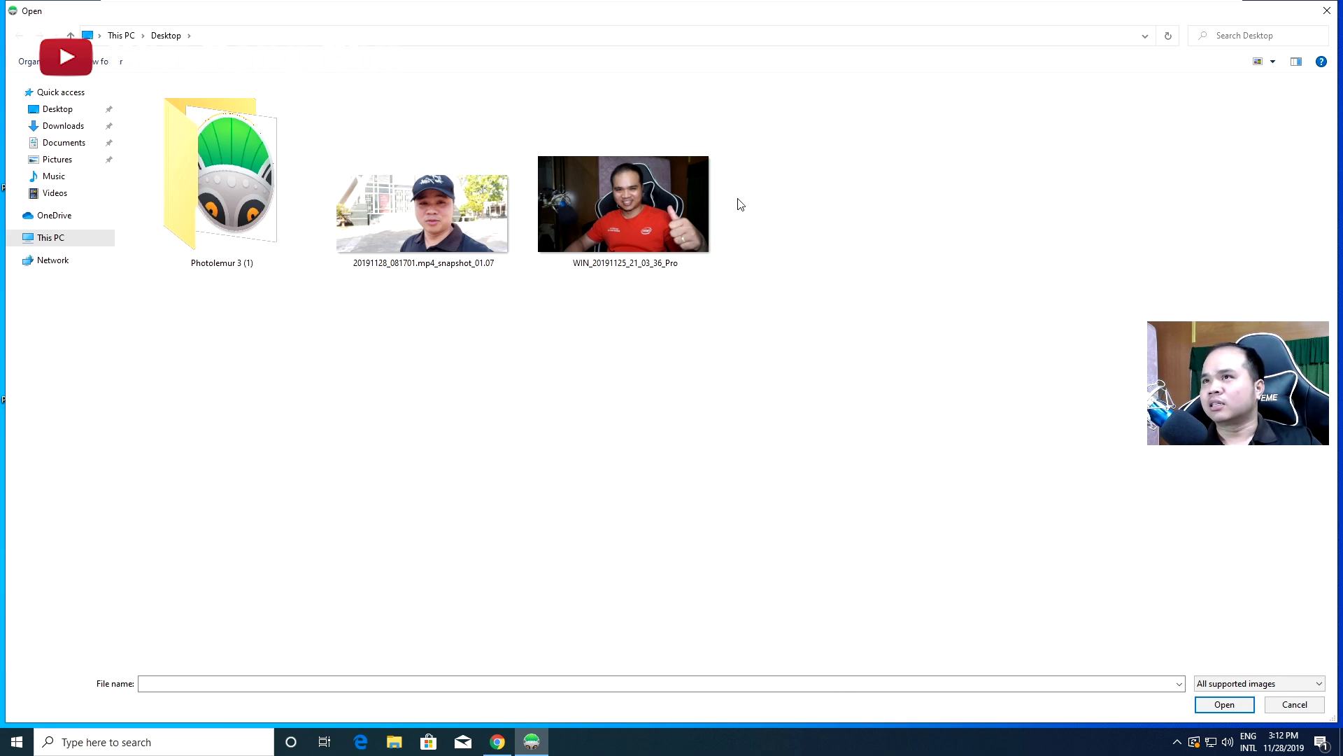
double_click(657, 220)
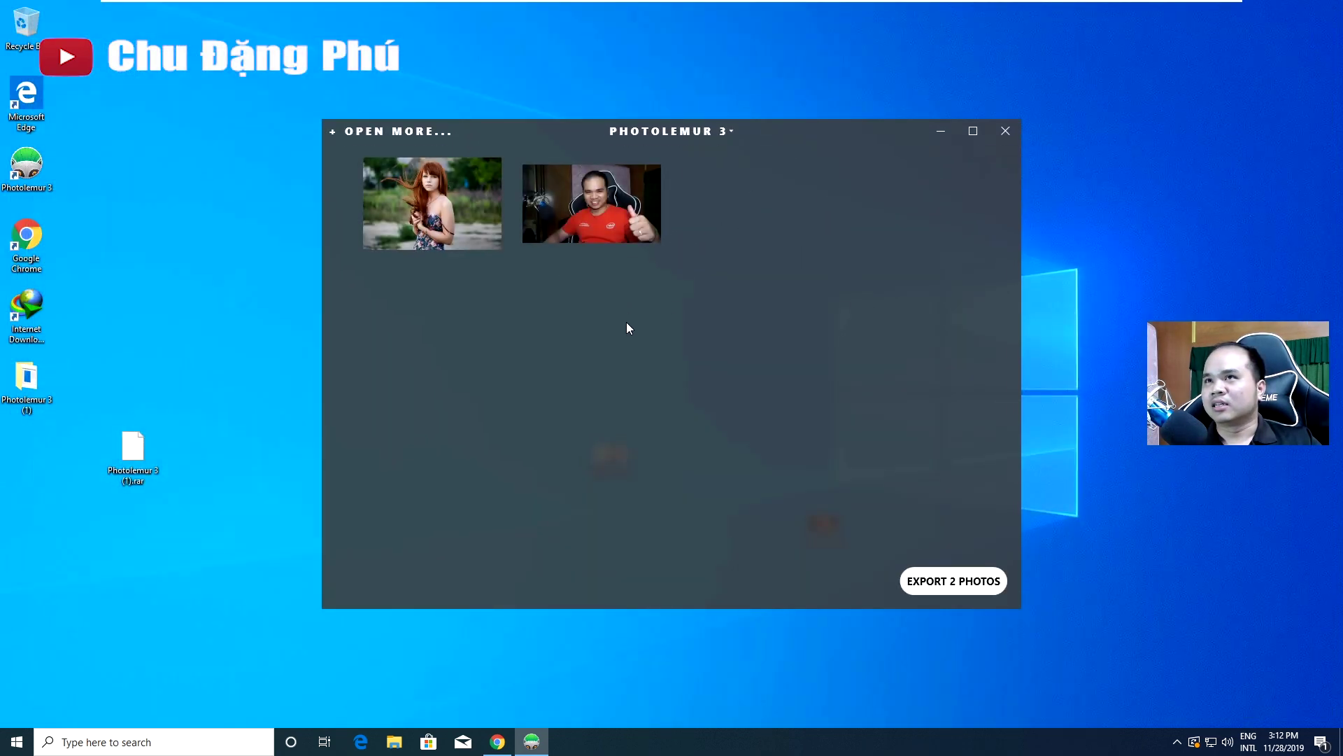
View the original WIN_20191125_21_03_36_Pro and 20191128_081701.mp4_snapshot_01.07 pictures full-window in the Photos app.
click(937, 134)
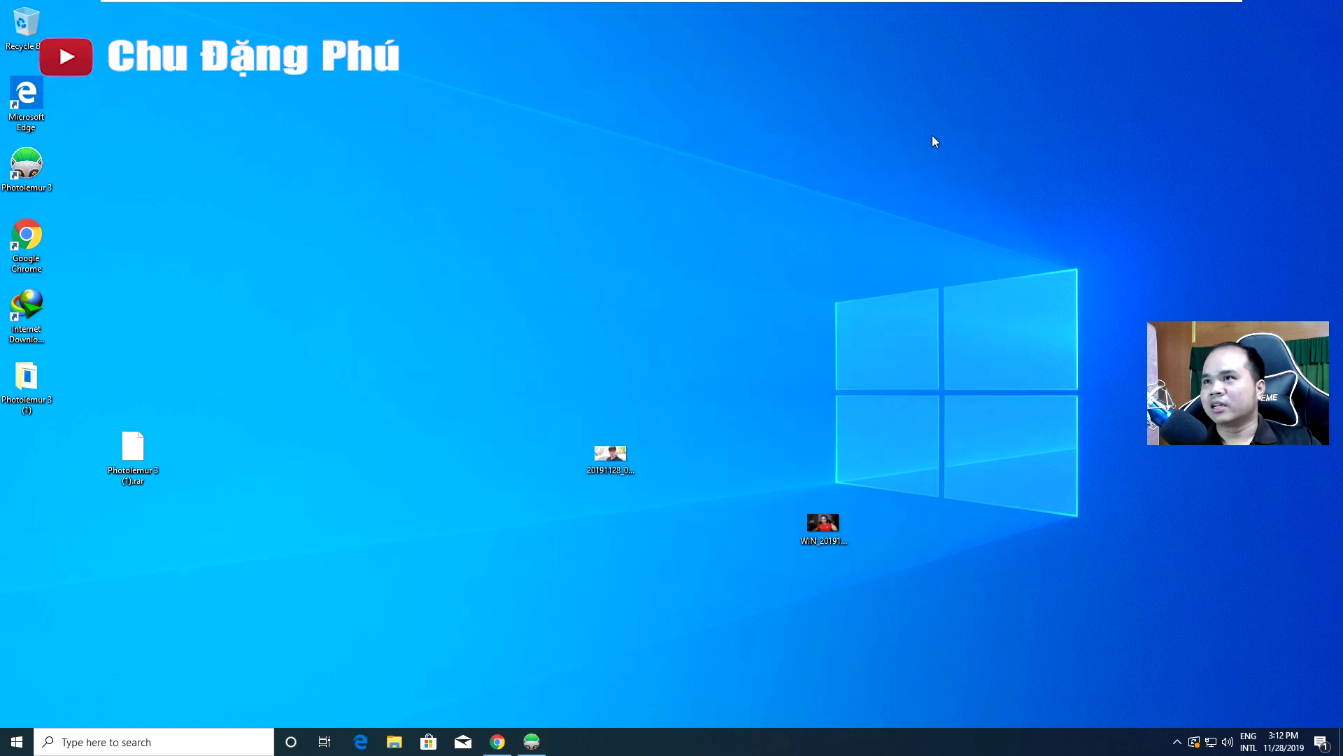
double_click(842, 527)
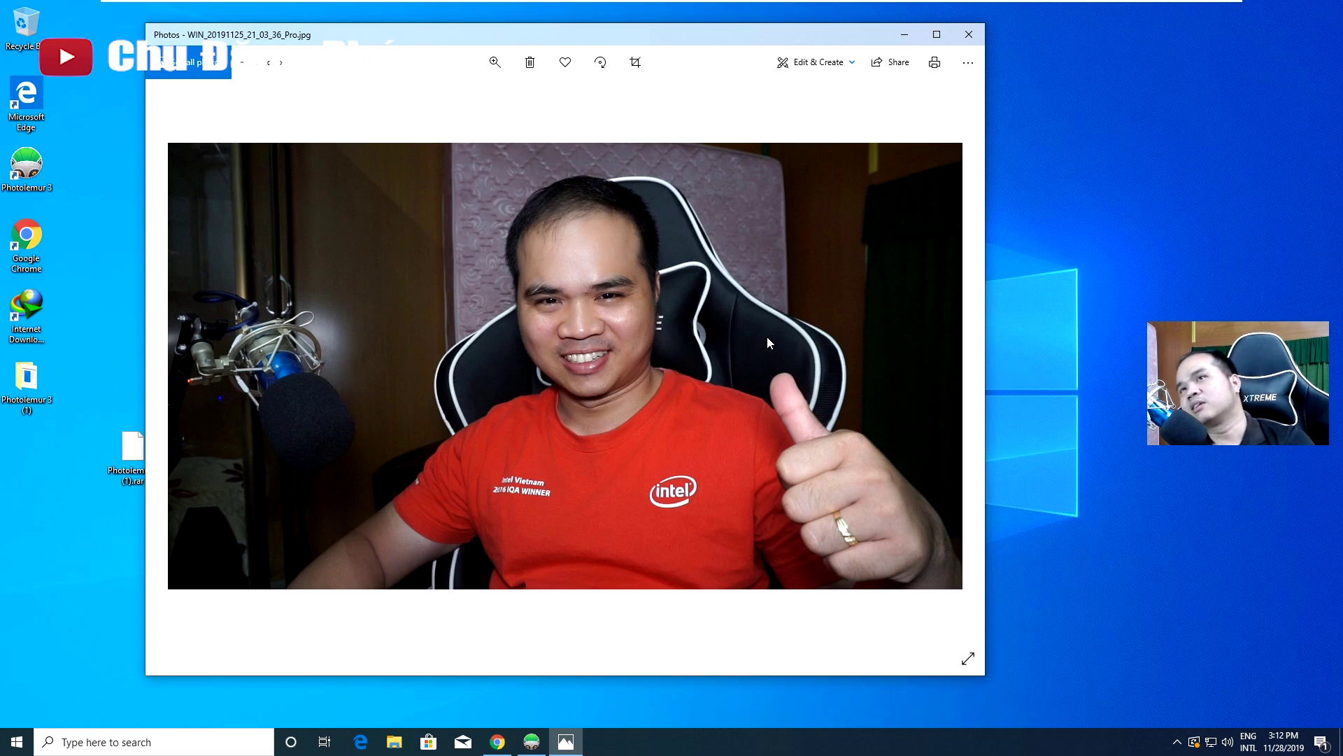
click(937, 34)
click(601, 39)
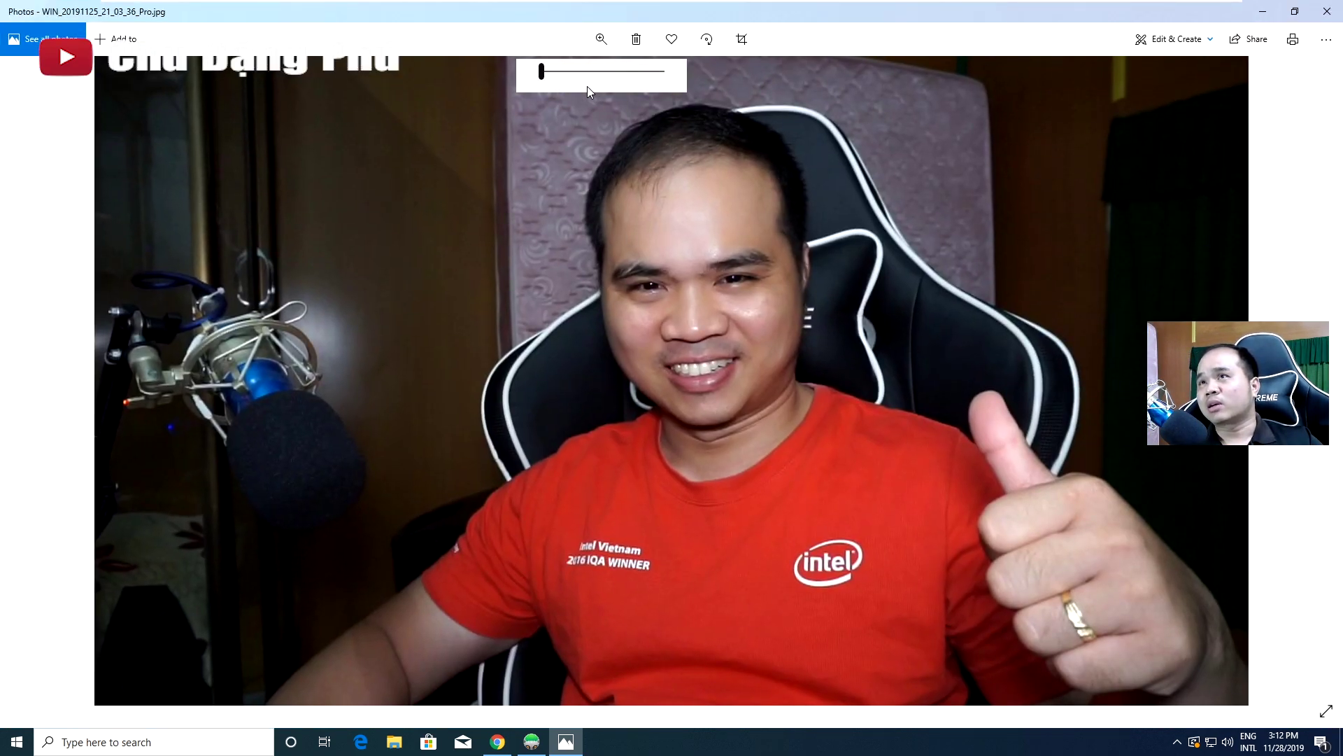
click(575, 79)
drag(574, 79, 505, 86)
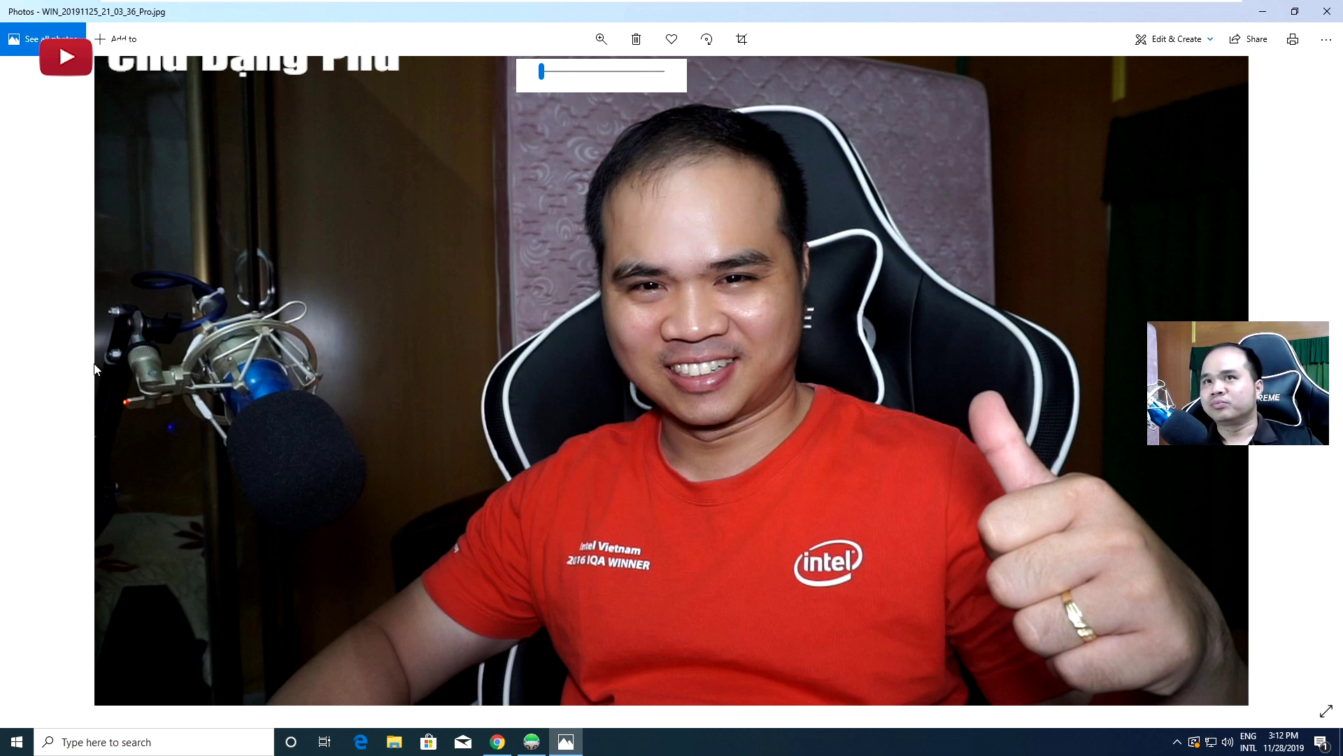
click(32, 380)
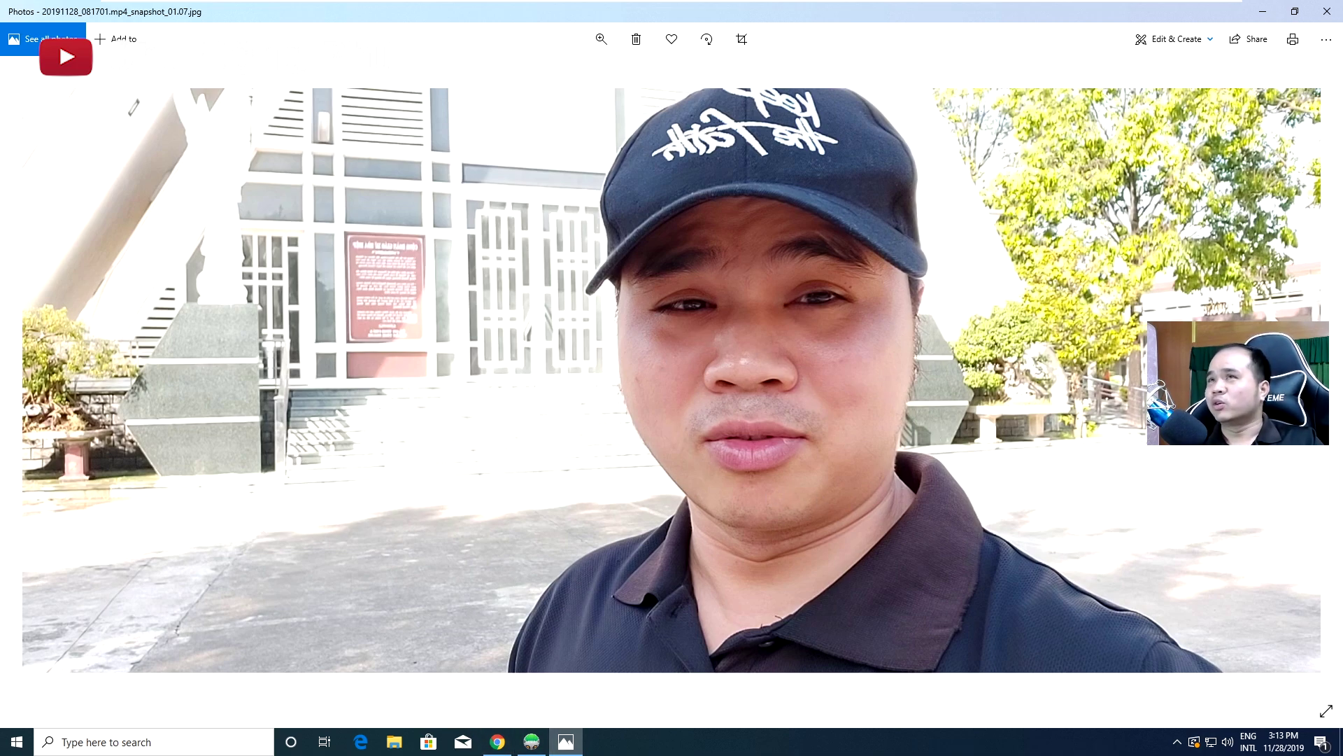
click(1331, 11)
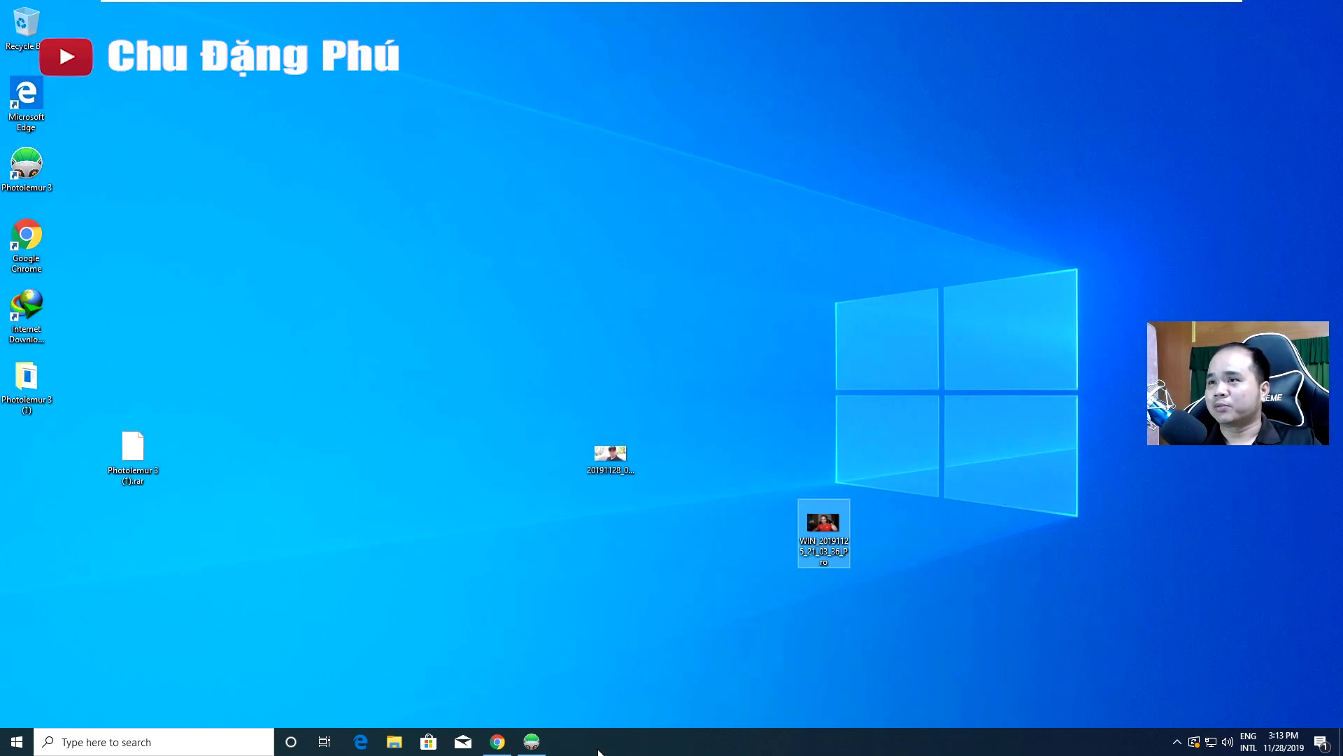
Return to Photolemur 3 and add the desktop photo 20191128_081701.mp4_snapshot_01.07 to the session.
click(532, 741)
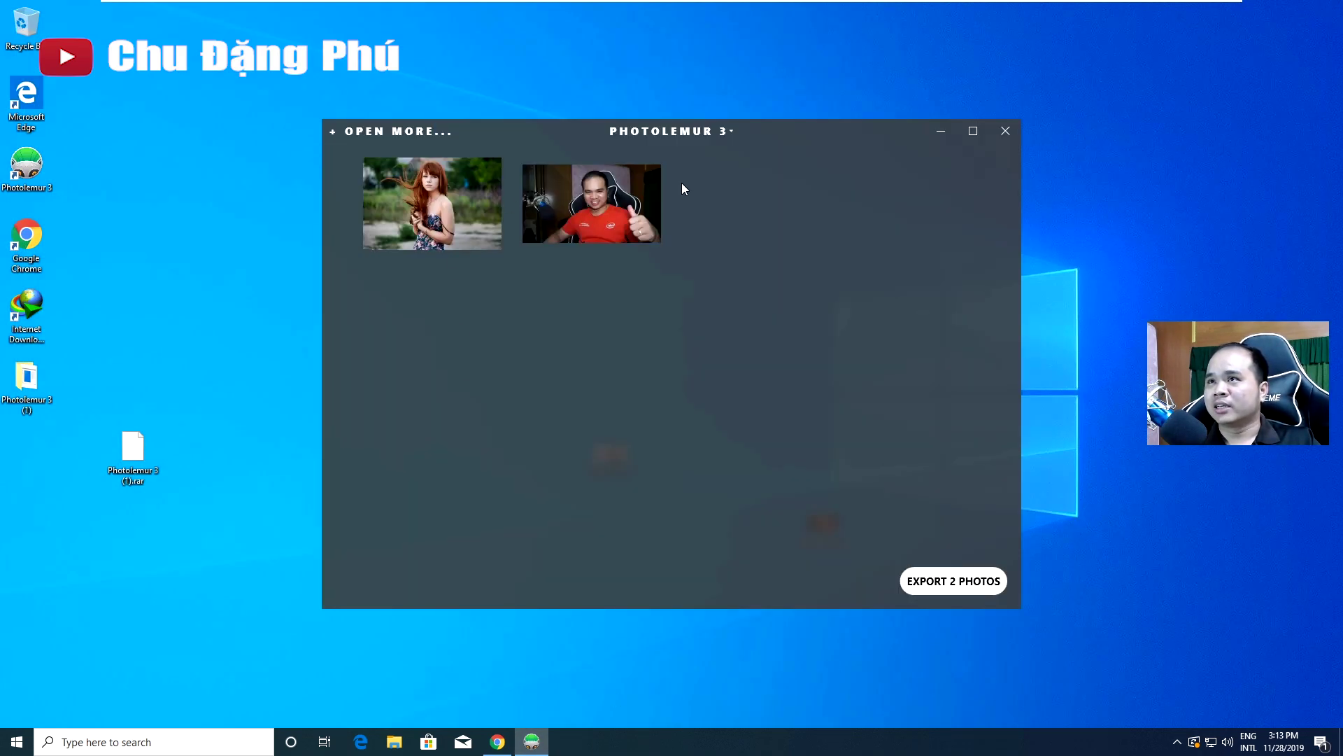
click(333, 132)
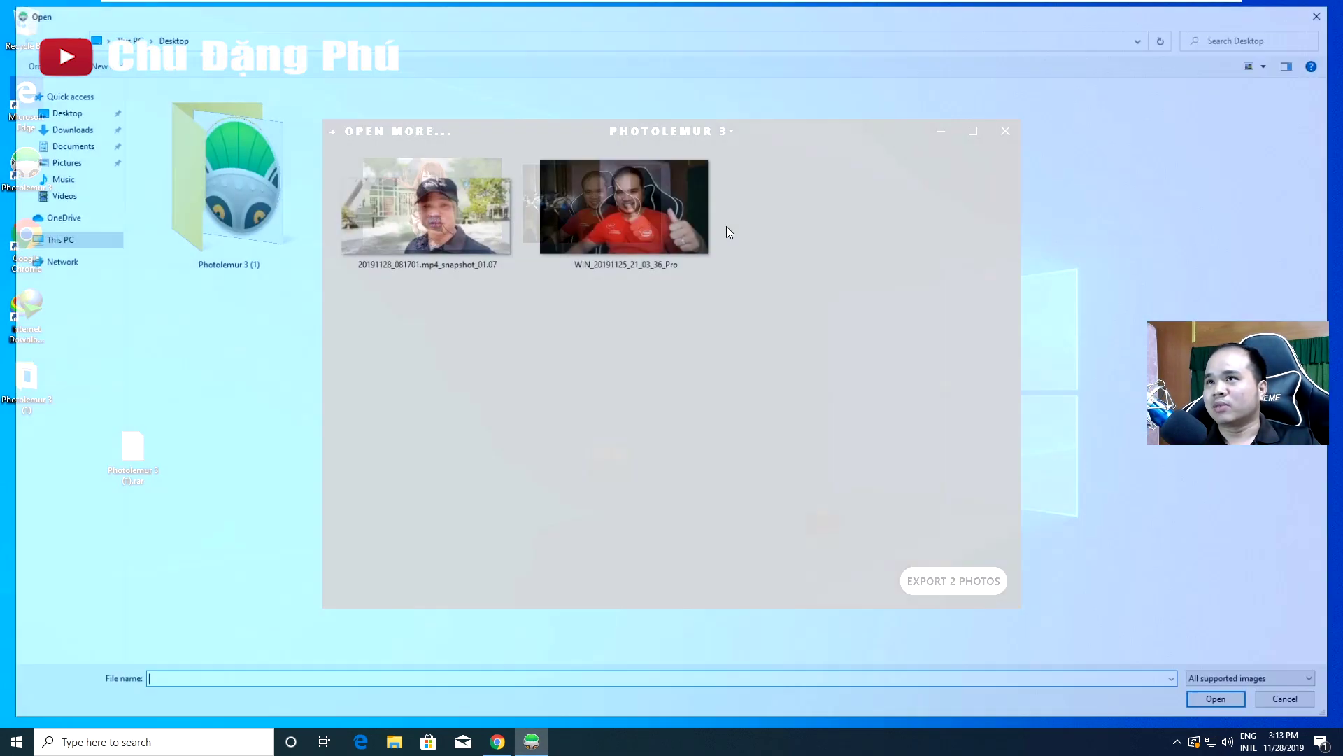
double_click(484, 234)
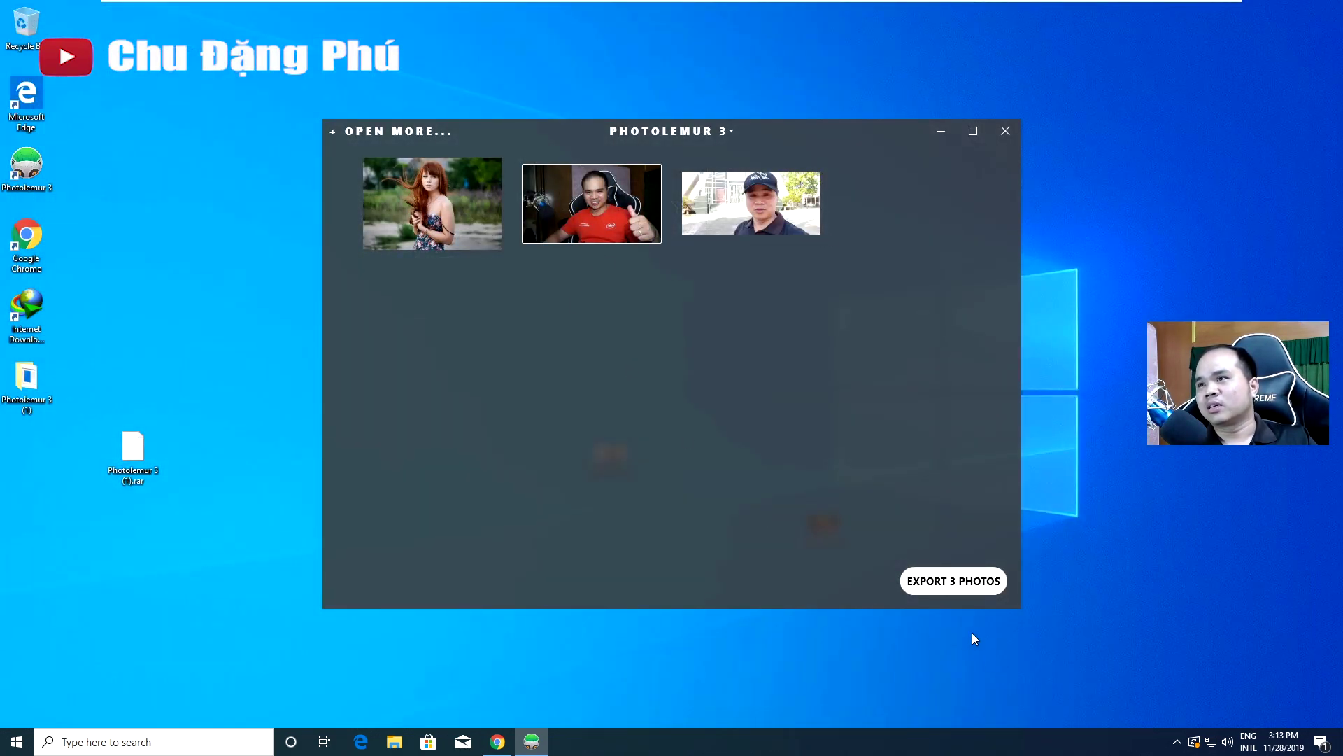
Open the red-shirt portrait from the photo grid and compare its original with the enhanced version across the whole image.
click(621, 221)
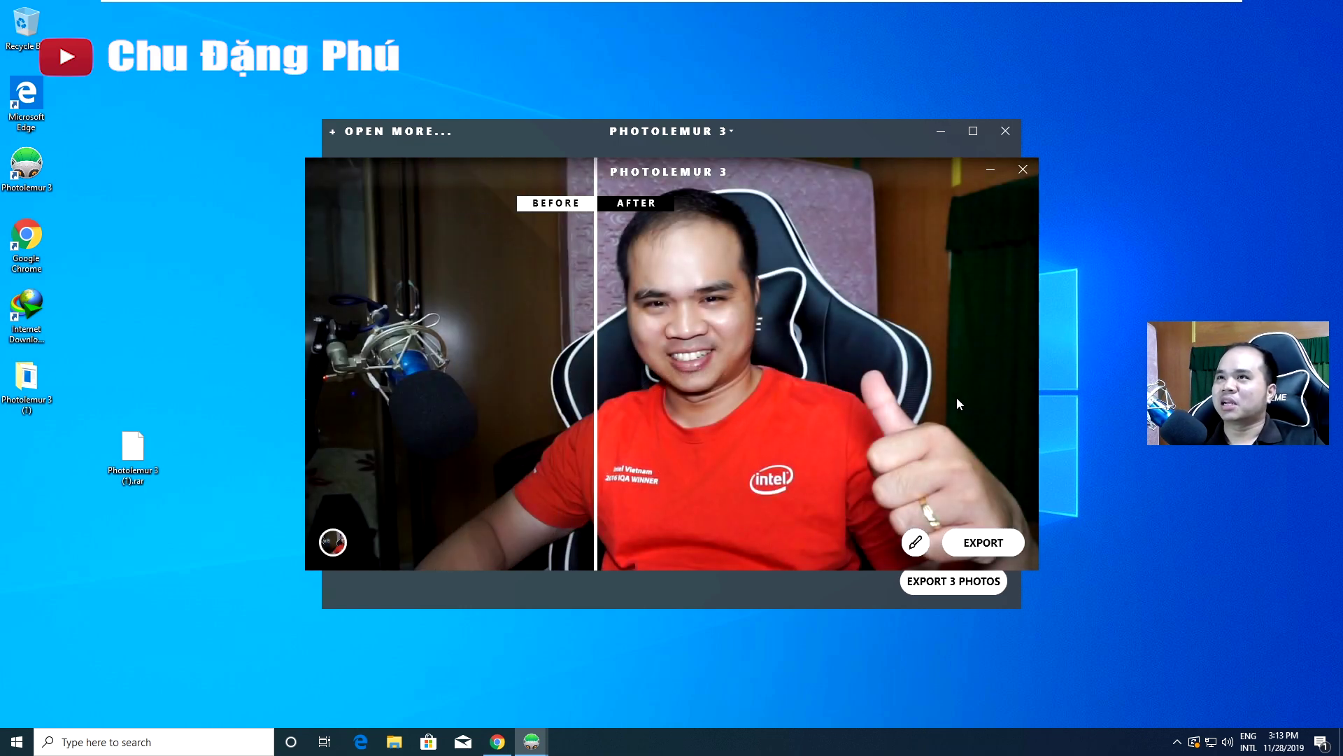
drag(601, 282, 298, 334)
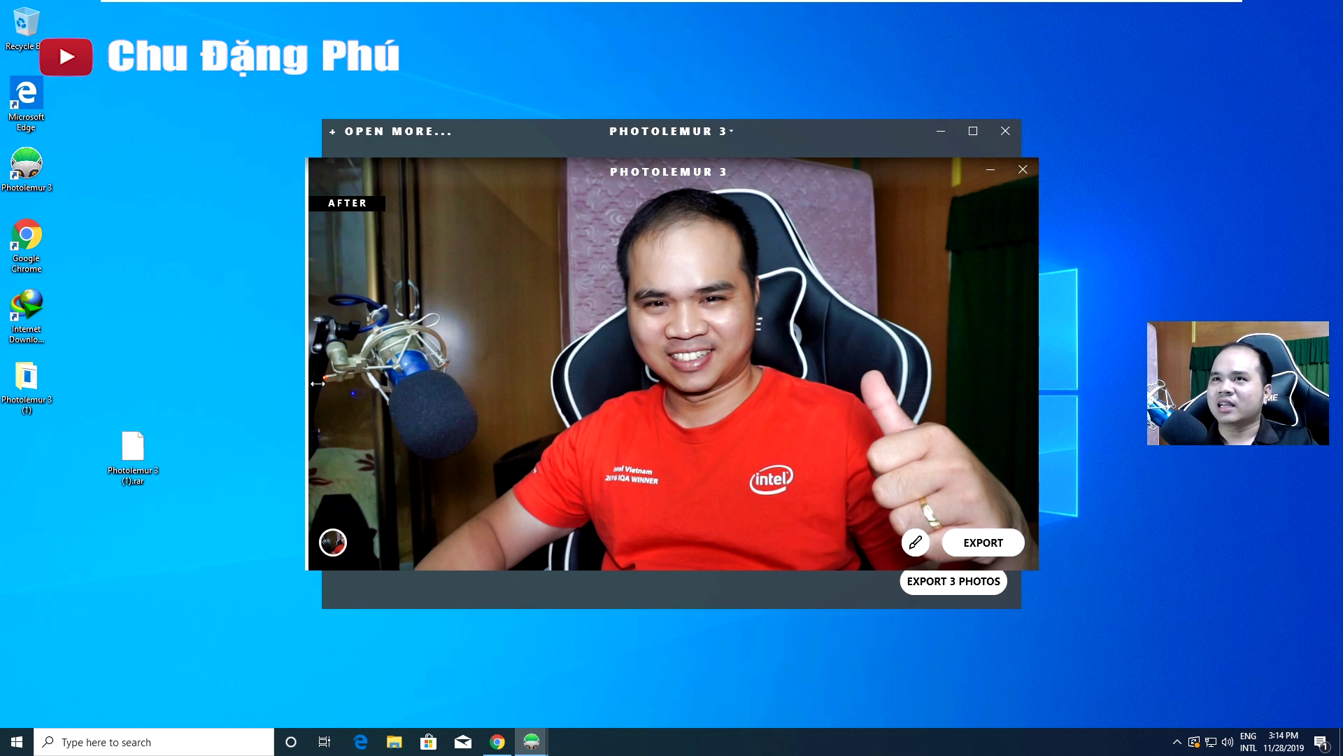
drag(308, 380, 849, 470)
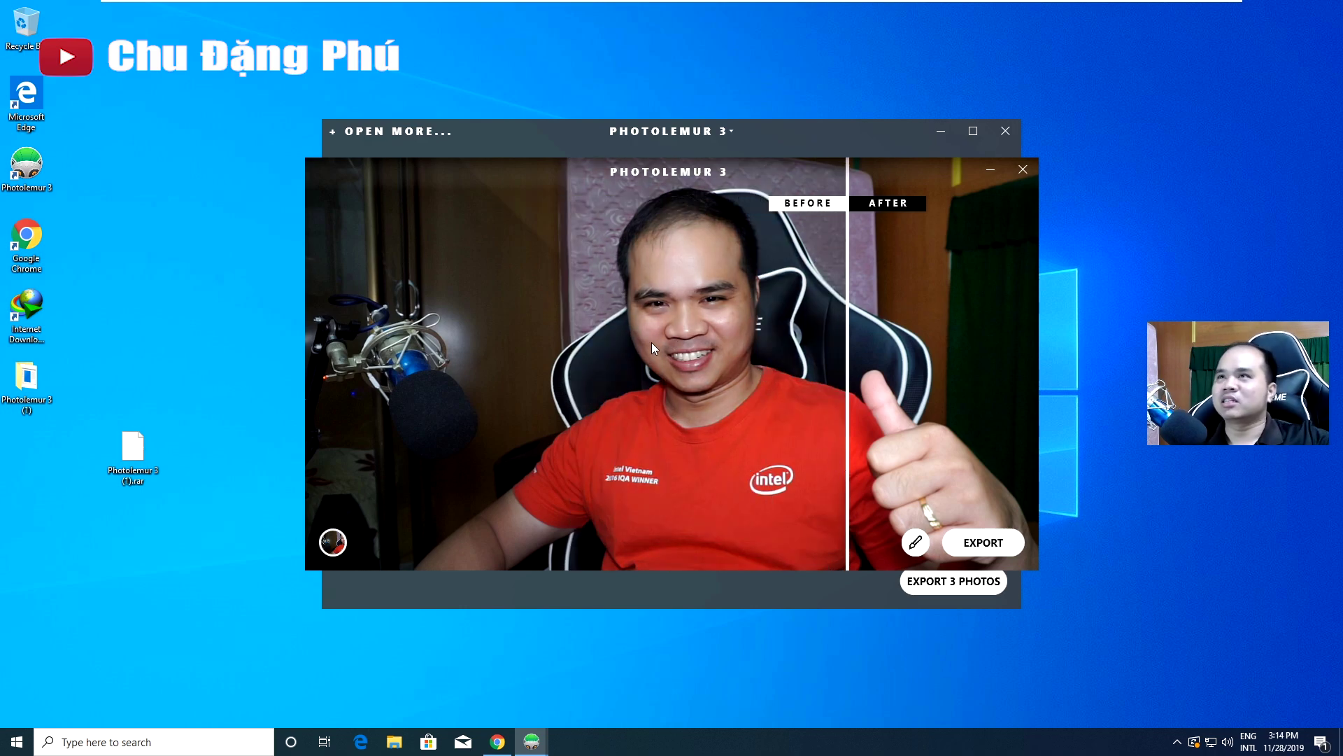
drag(850, 348, 267, 316)
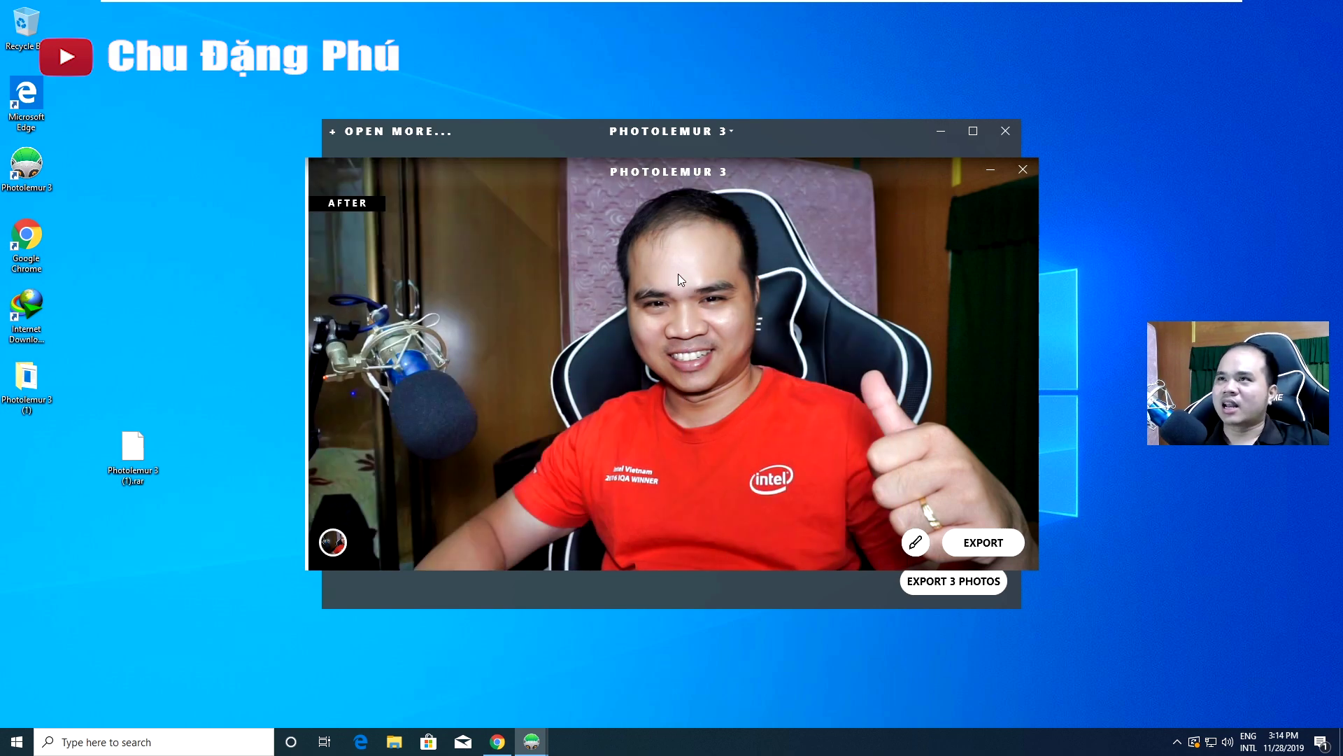
Try minimum and medium enhancement strengths on the red-shirt portrait, ending at the maximum strength.
click(916, 542)
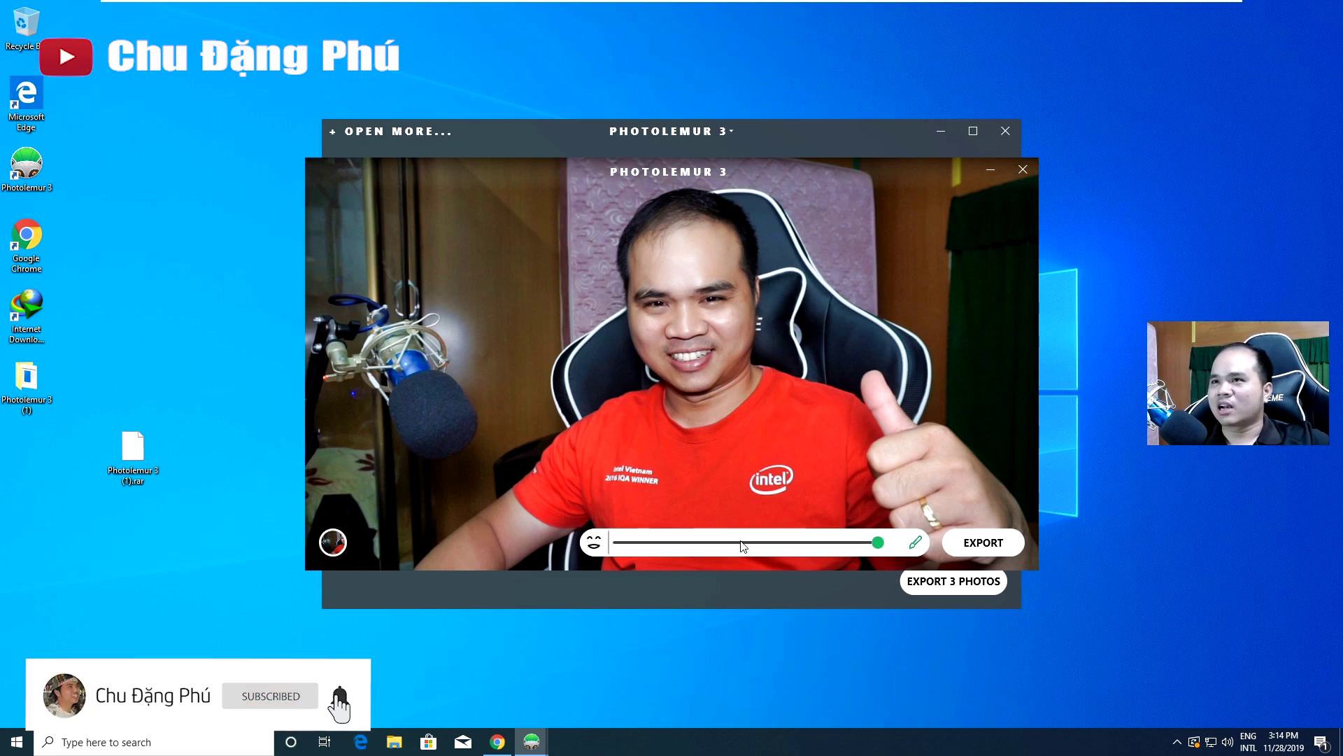
drag(878, 543, 540, 520)
drag(619, 542, 736, 547)
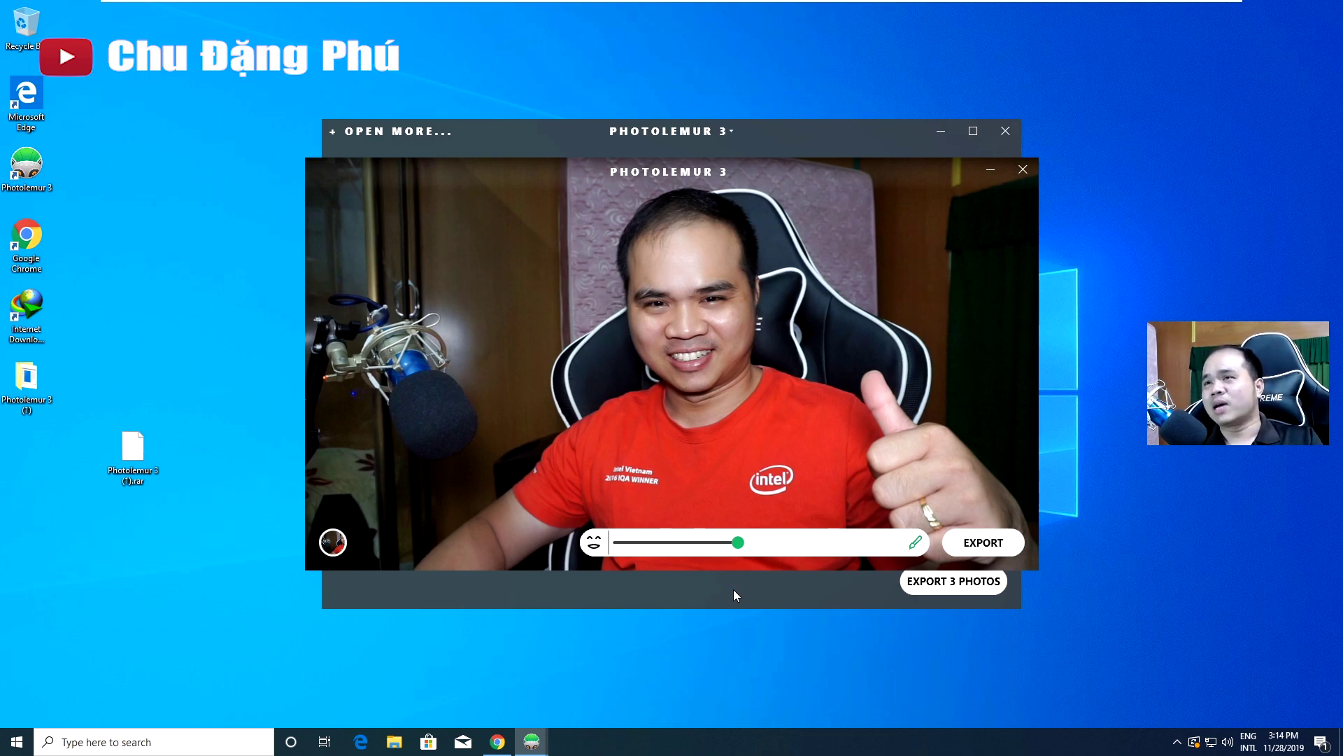
drag(738, 543, 698, 545)
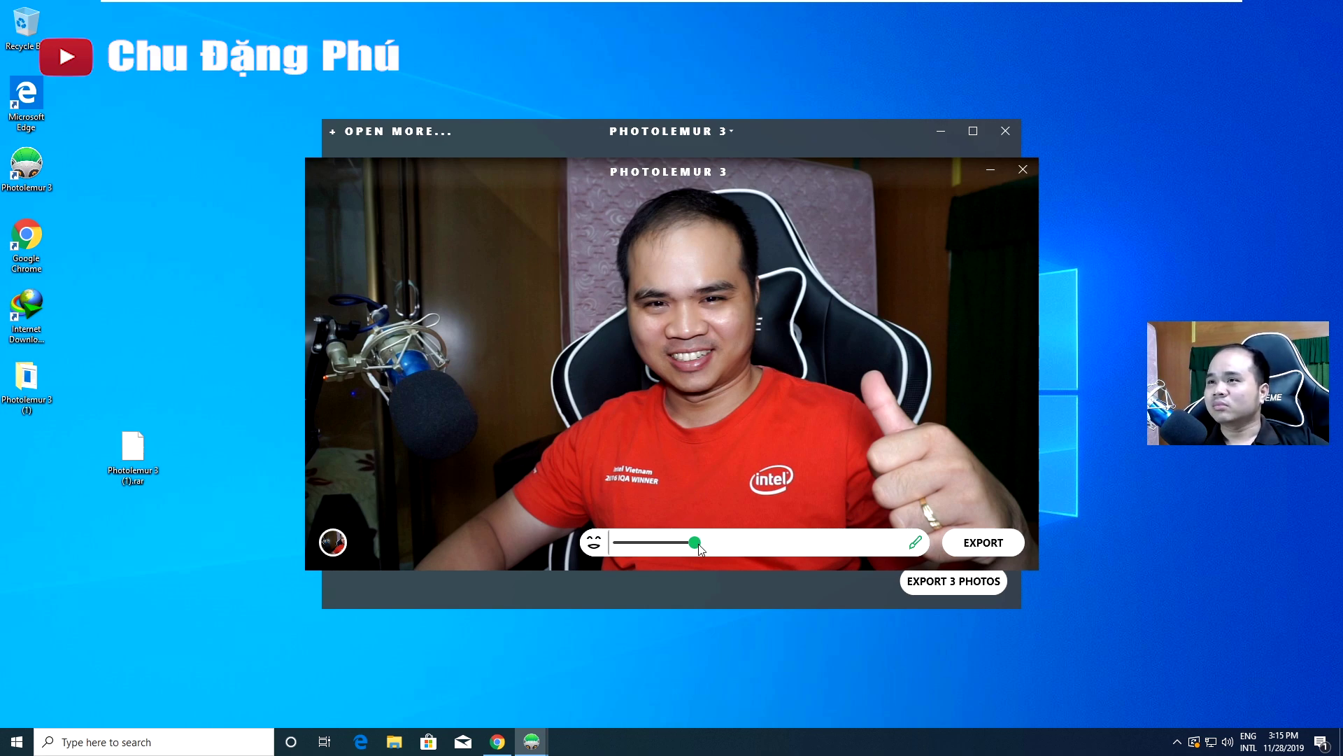
drag(725, 545, 895, 565)
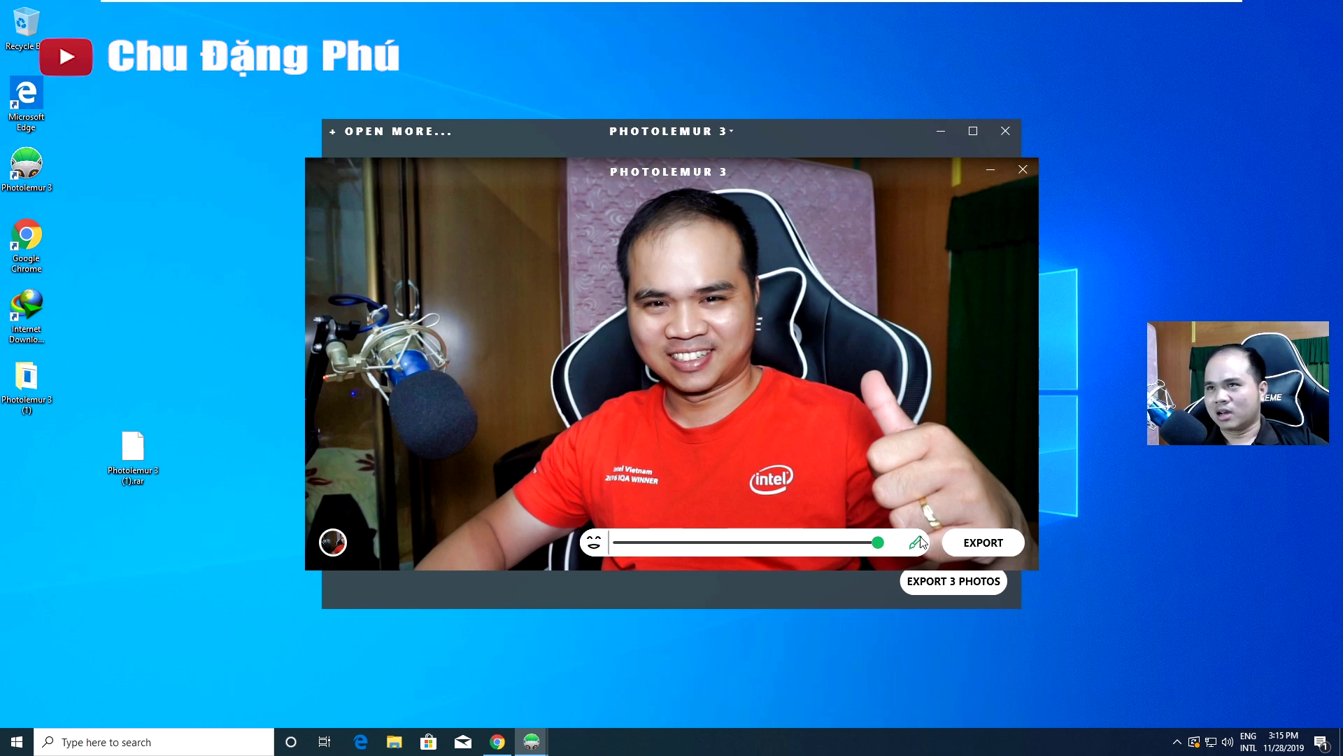
Start exporting the red-shirt portrait to disk, check the available file formats, and open the advanced export settings.
click(971, 545)
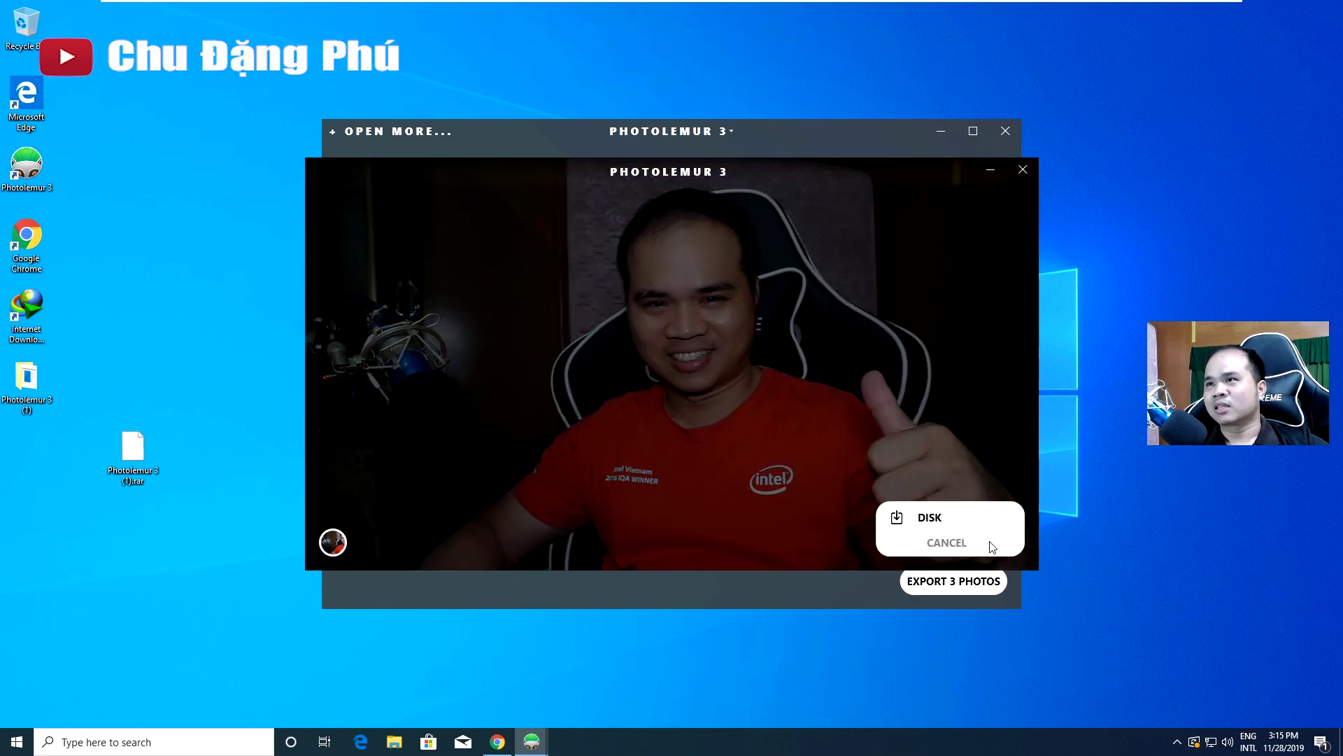
click(922, 521)
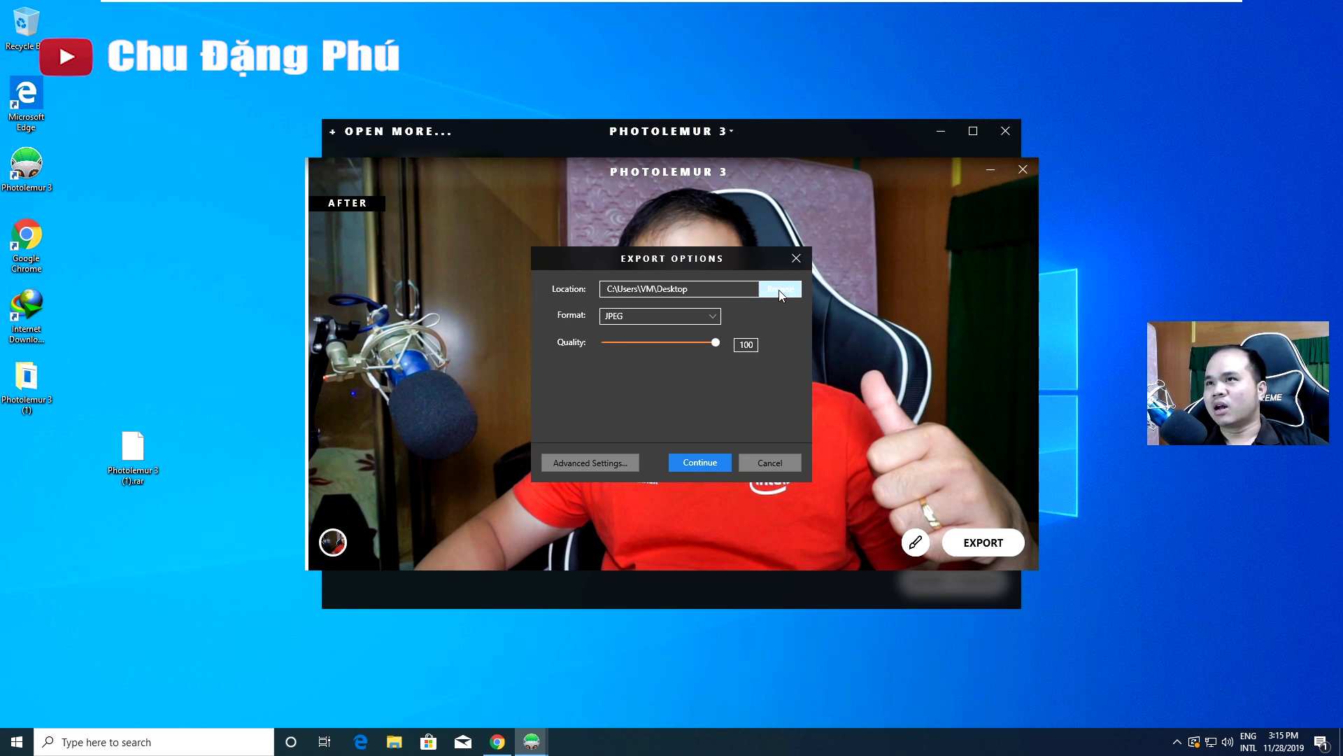
click(710, 319)
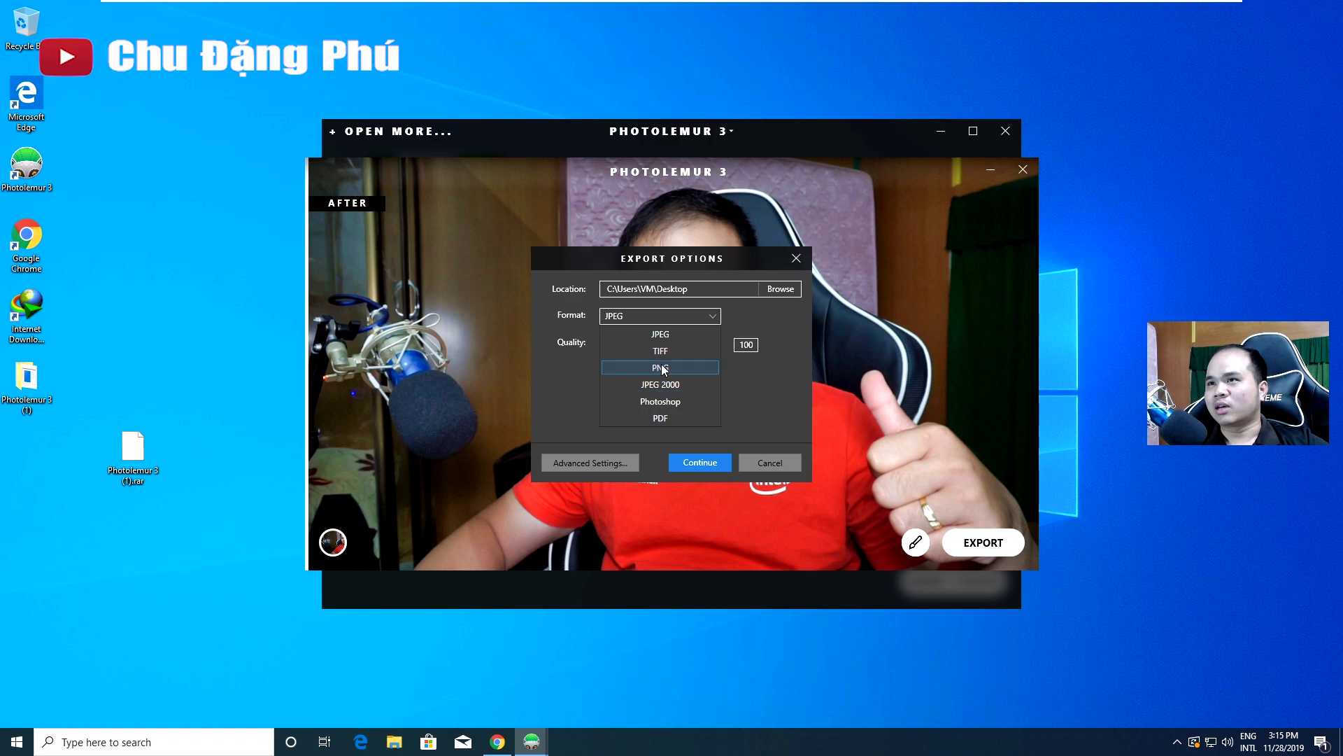
click(578, 354)
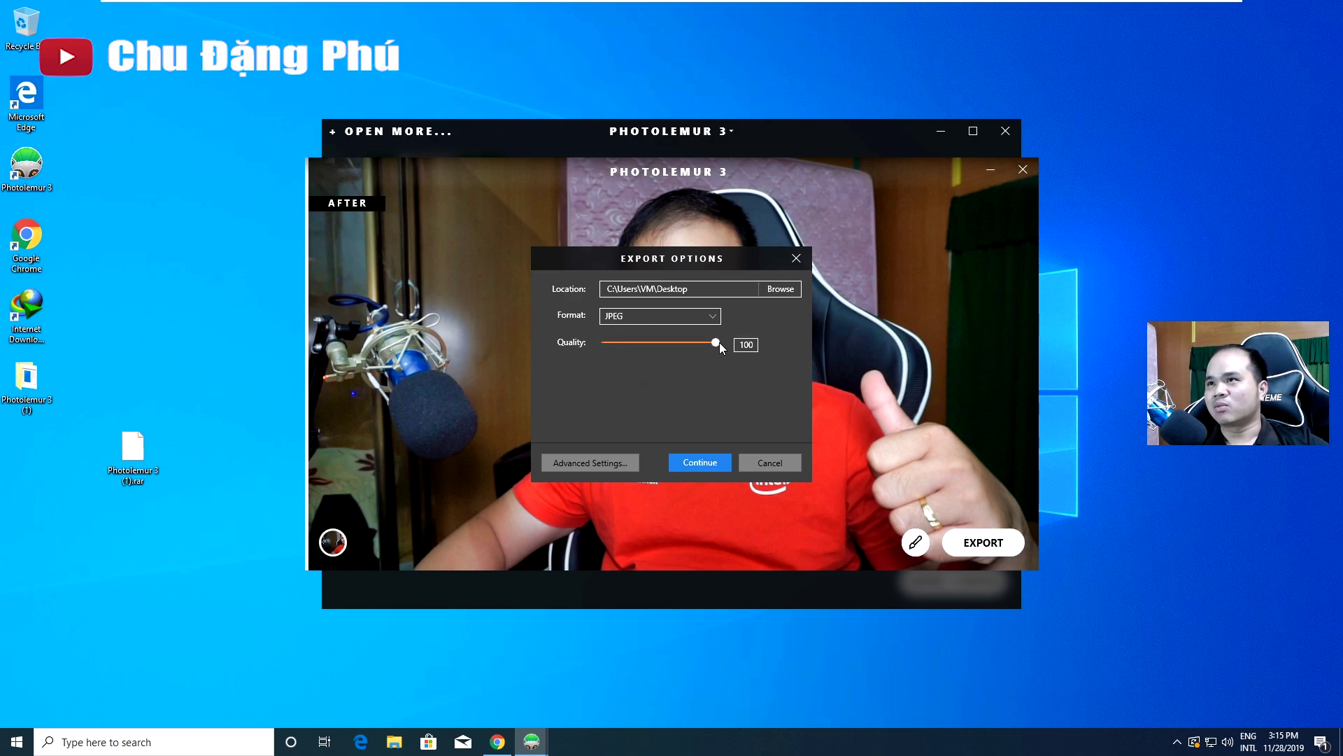
click(623, 464)
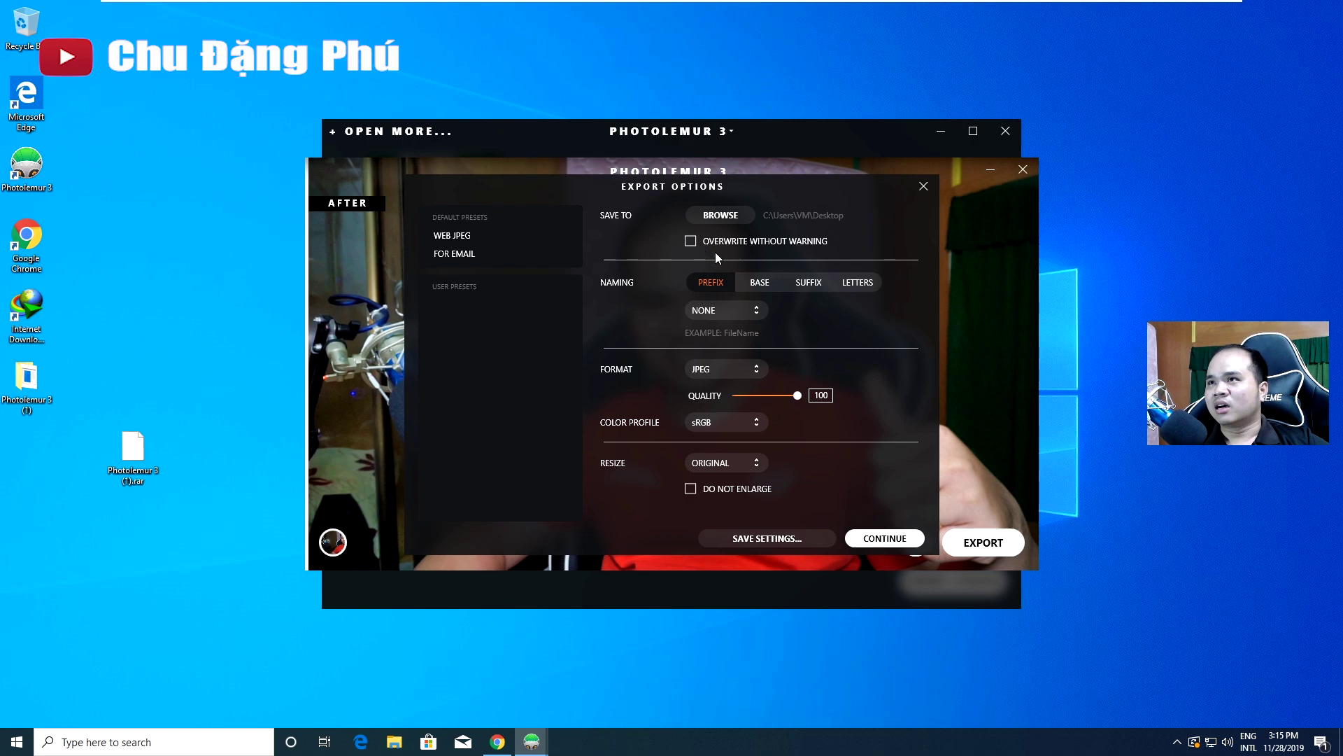
Review the prefix, base, suffix and letters naming options and the available resize modes in the export options.
click(764, 285)
click(808, 284)
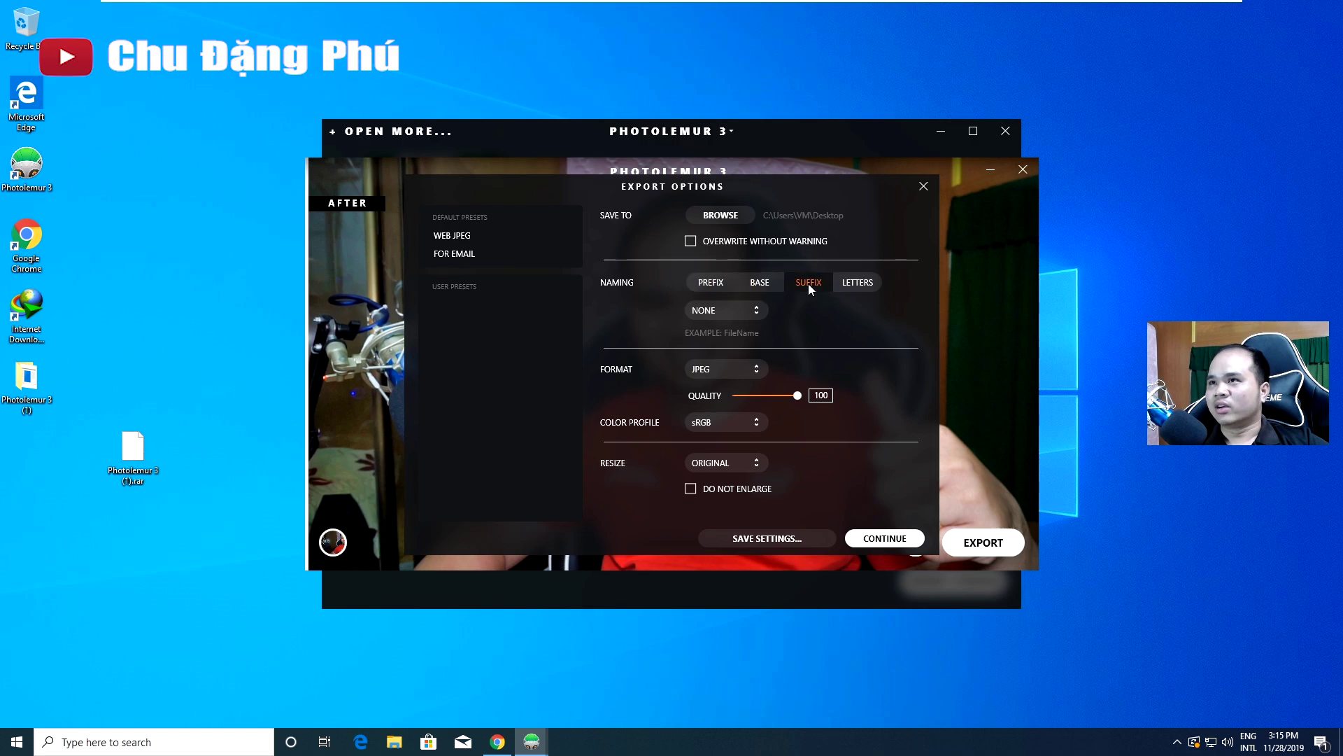
click(855, 283)
click(715, 280)
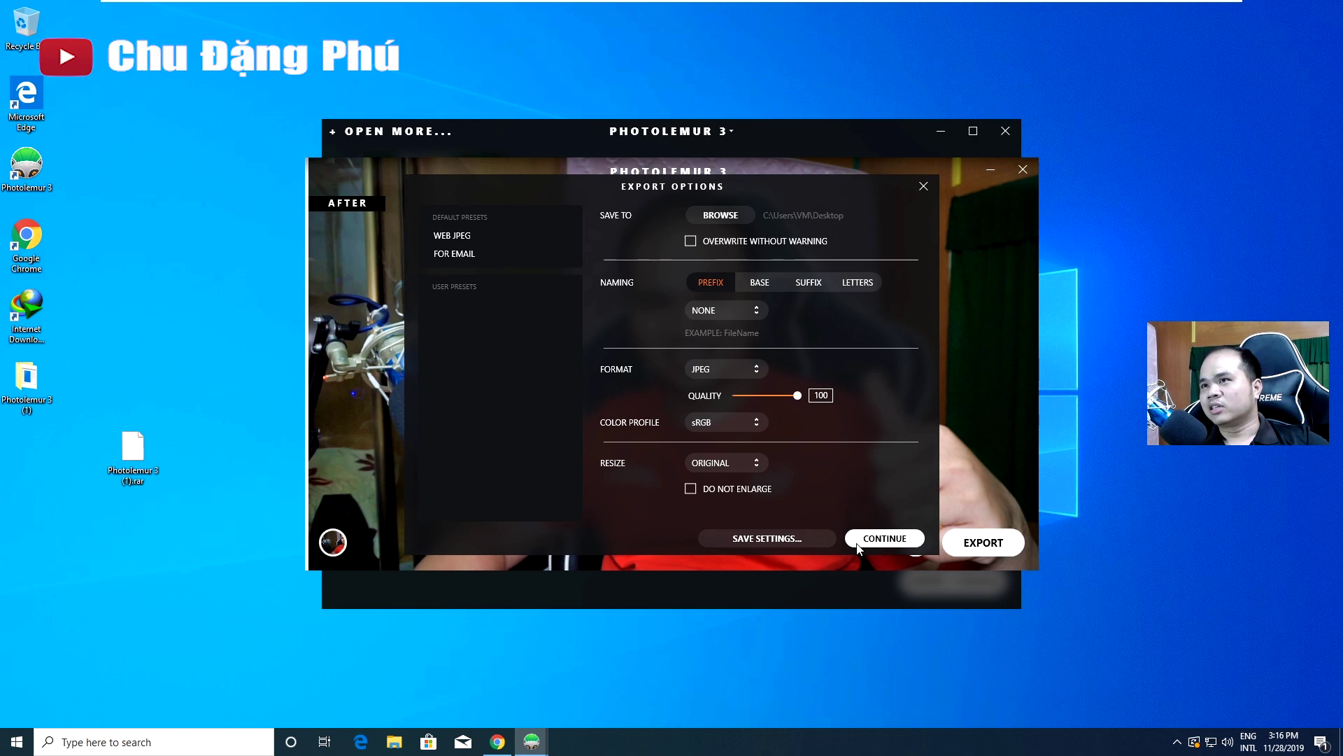
click(756, 463)
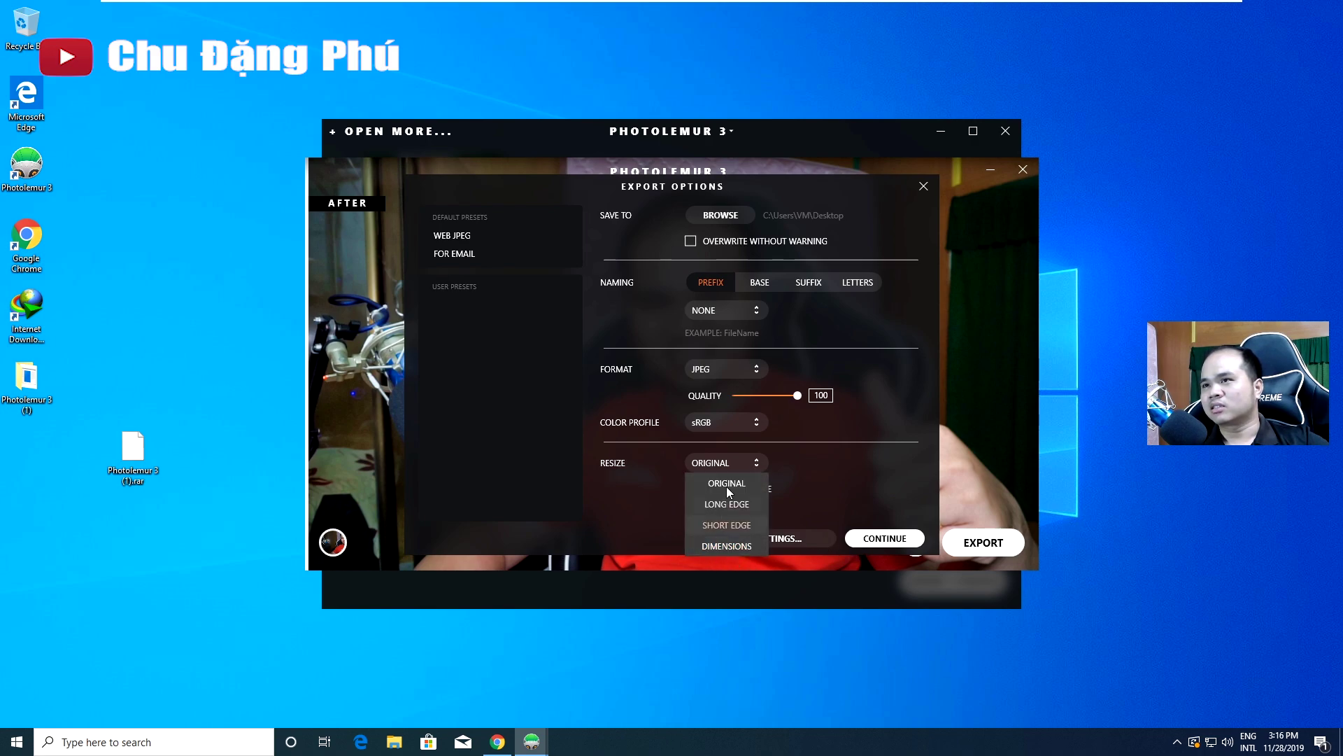
click(832, 473)
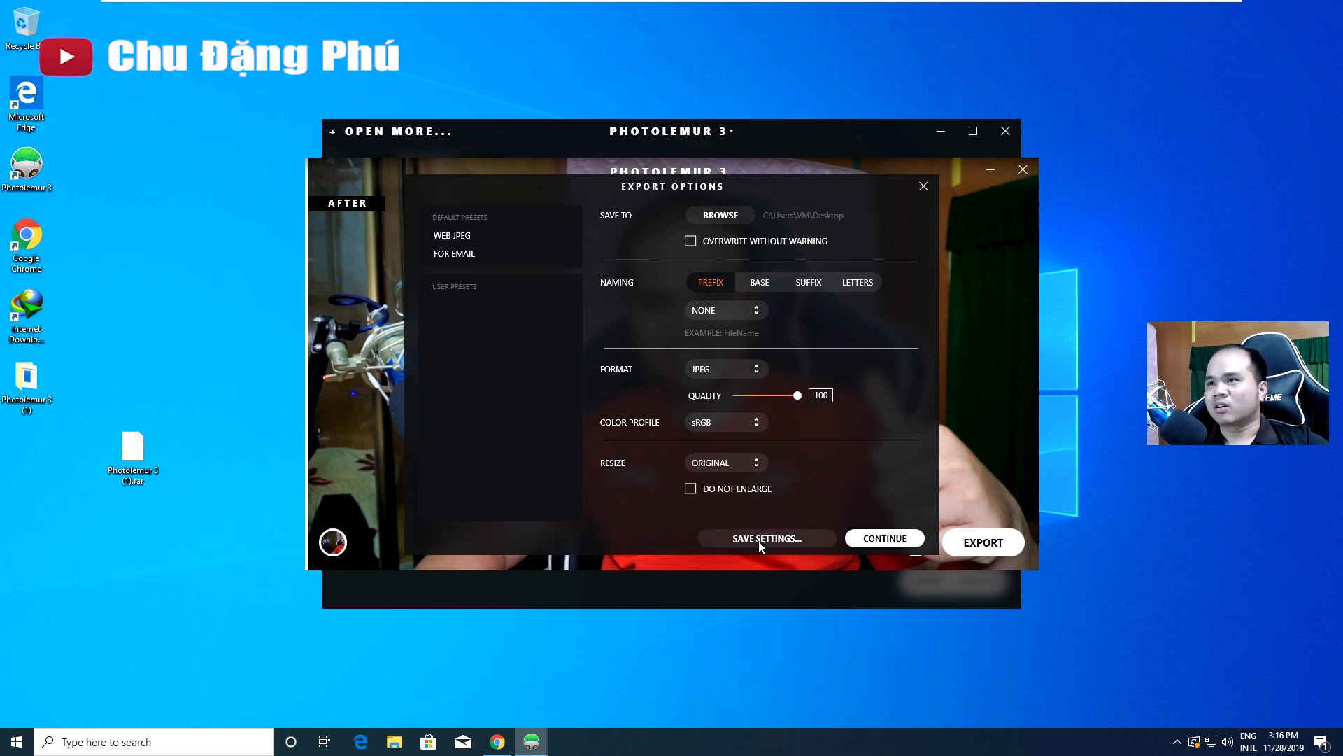
Save the current export settings as a user preset named 1.
click(776, 540)
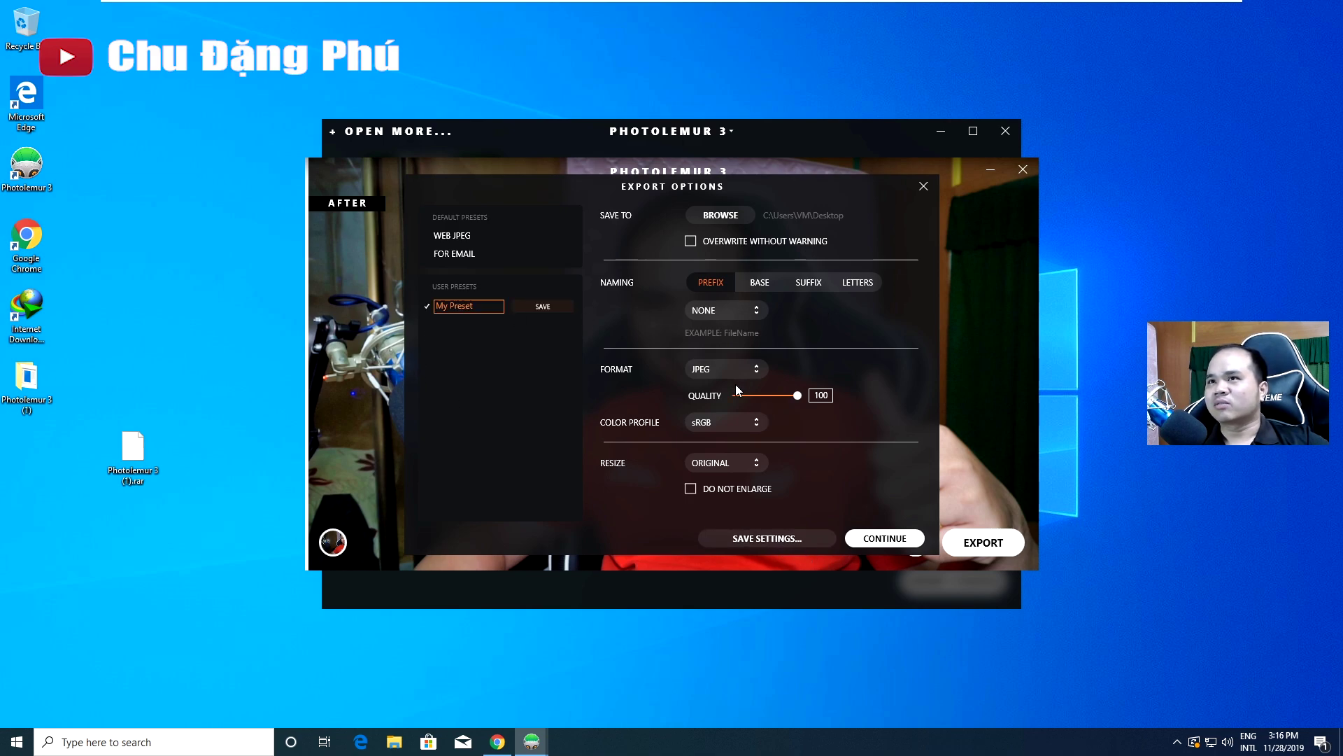
key(ctrl+a)
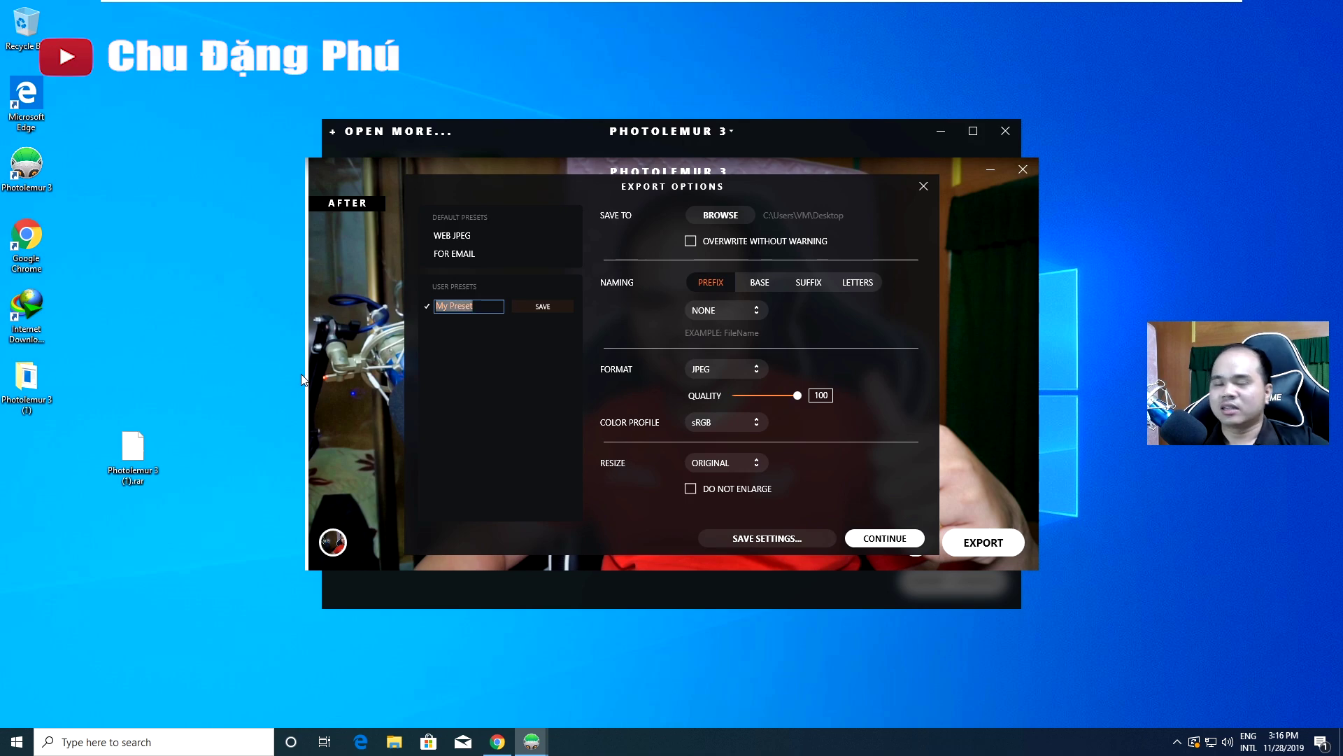
text(1)
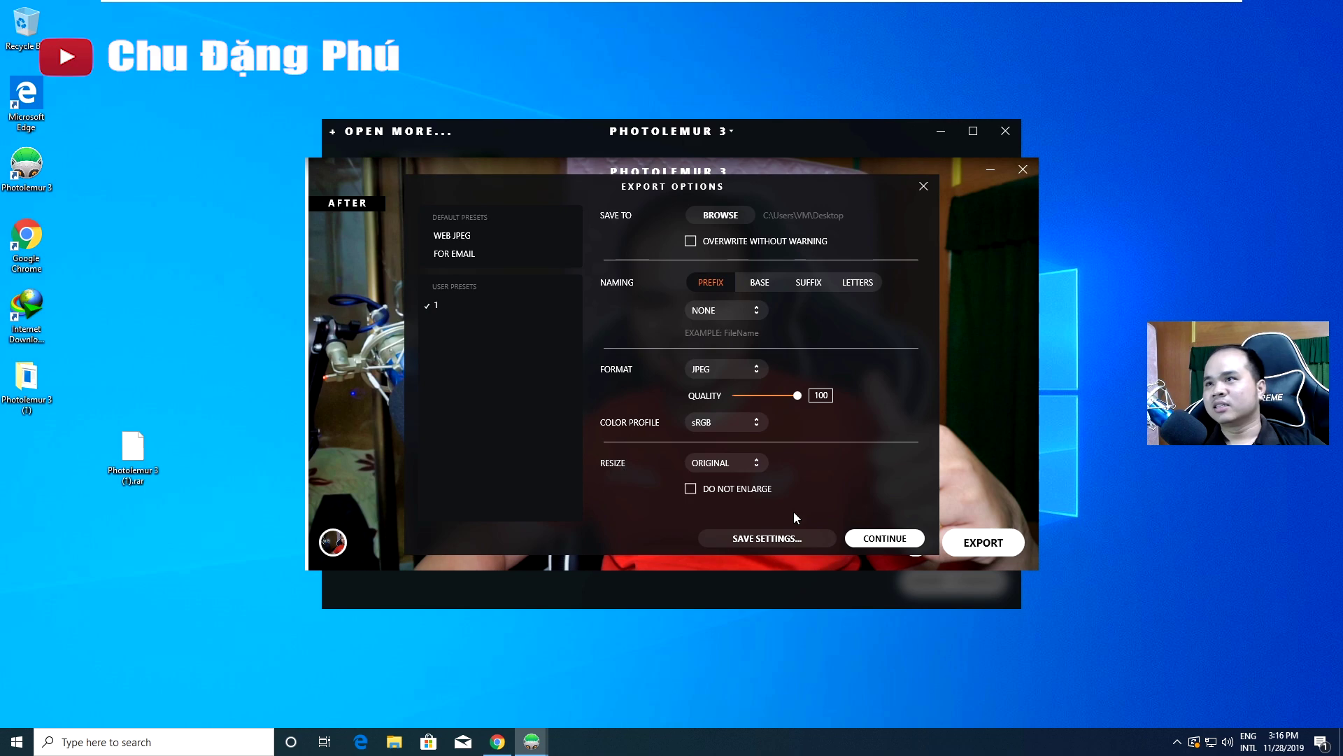
Export the red-shirt portrait to the desktop as a JPEG, renaming it instead of overwriting the existing file.
click(883, 538)
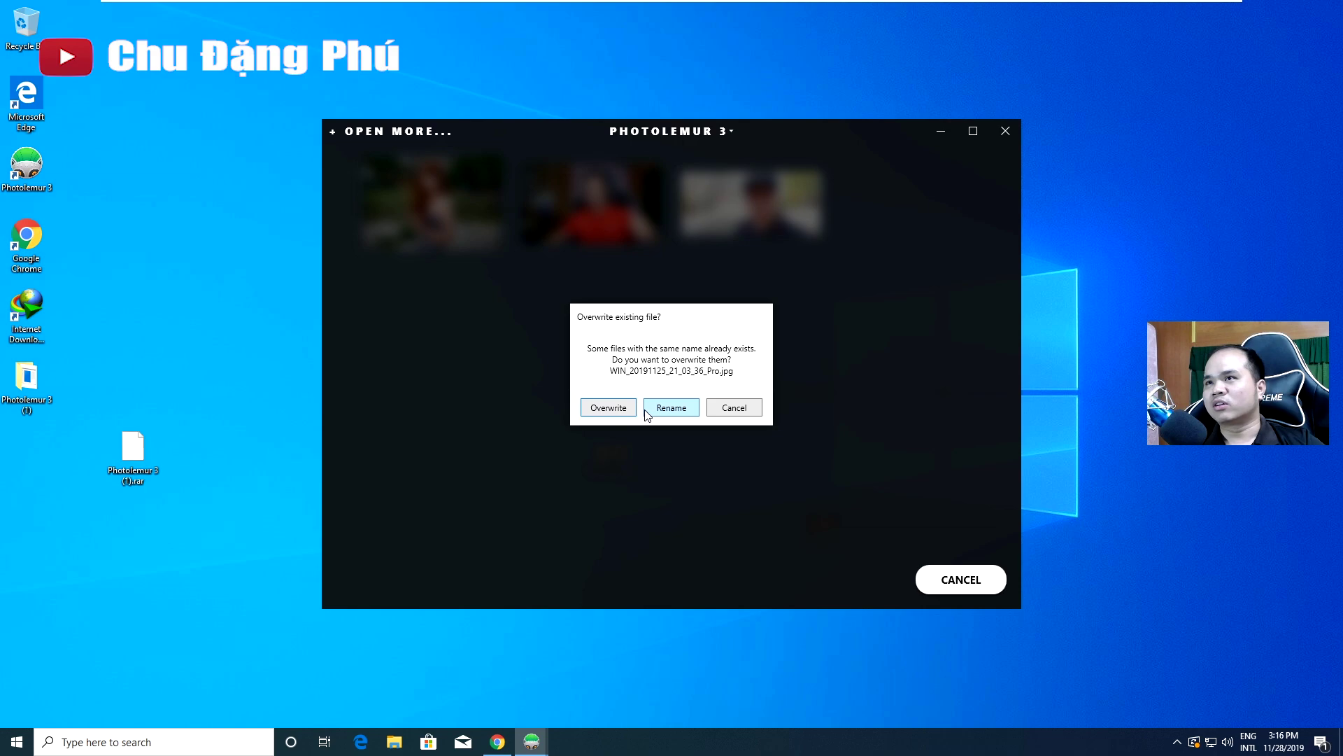
click(683, 411)
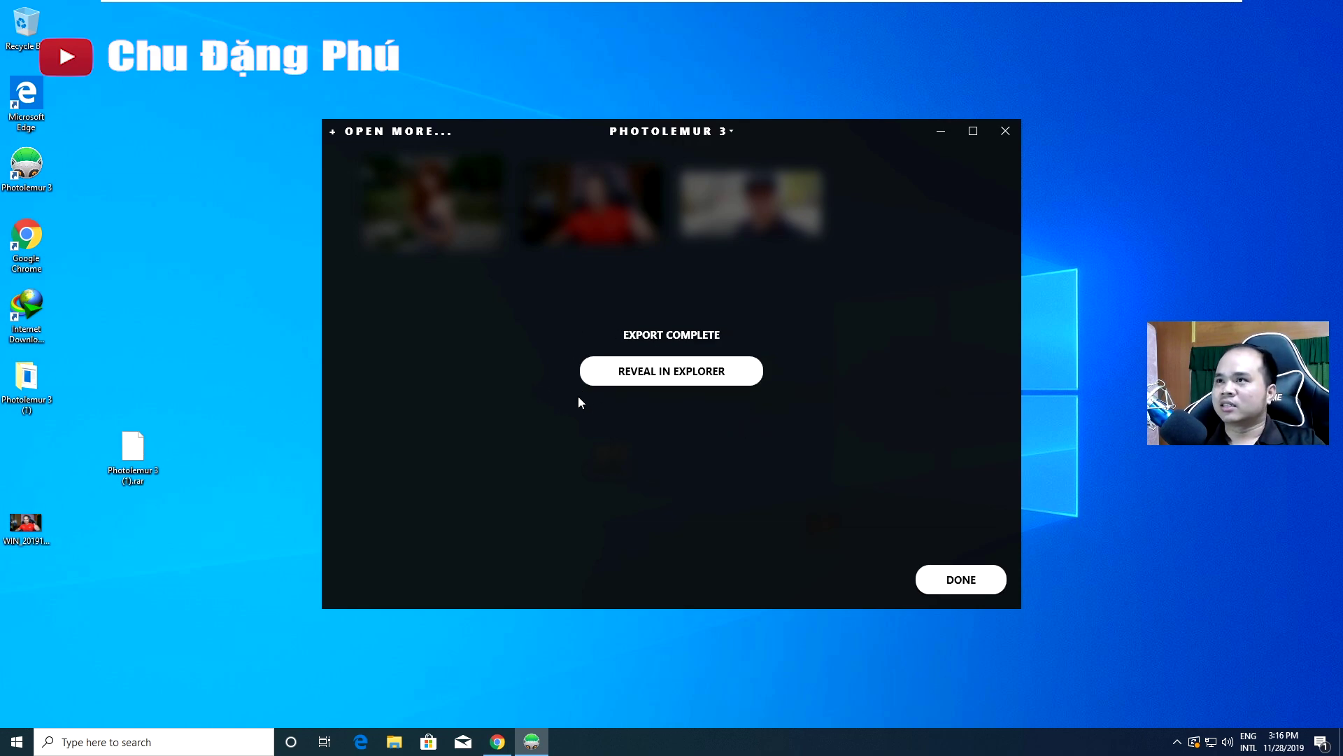
click(964, 582)
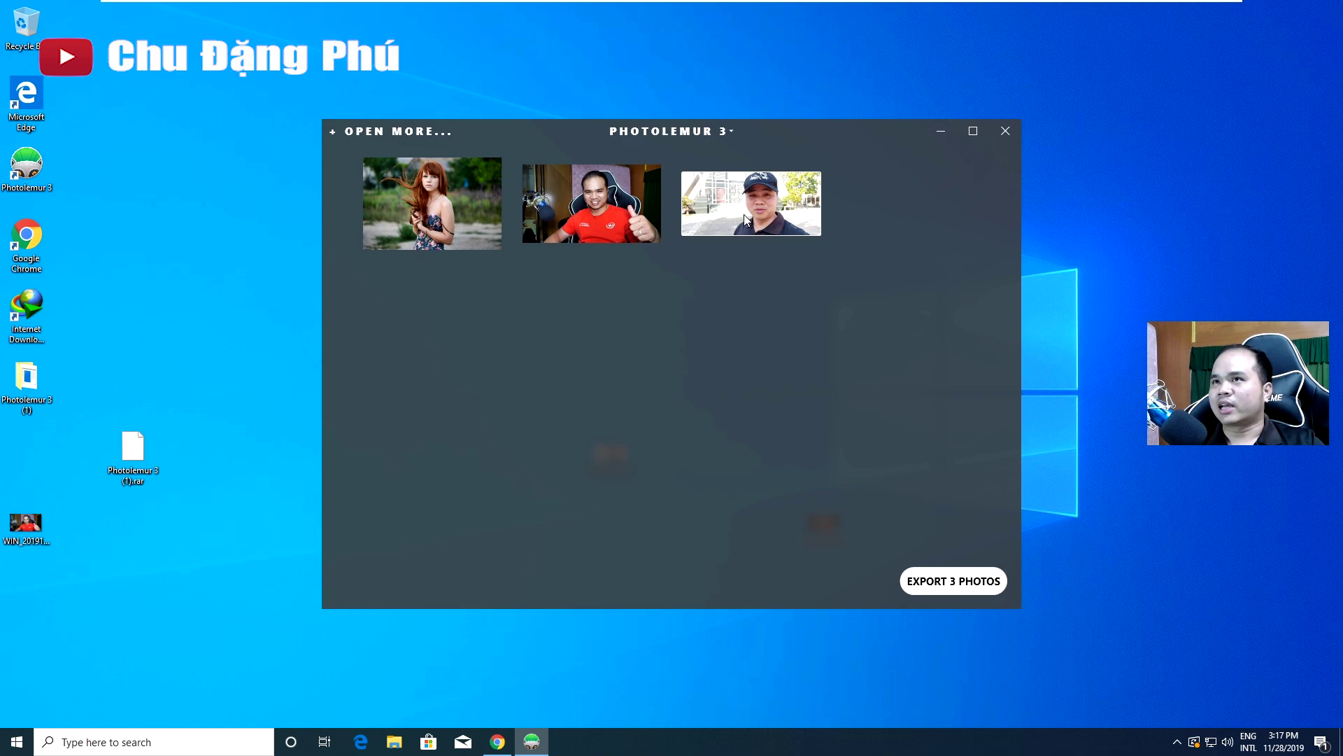
Open the black-cap portrait from the photo grid, compare original and enhanced versions across the whole image, and reveal its enhancement strength control.
click(774, 207)
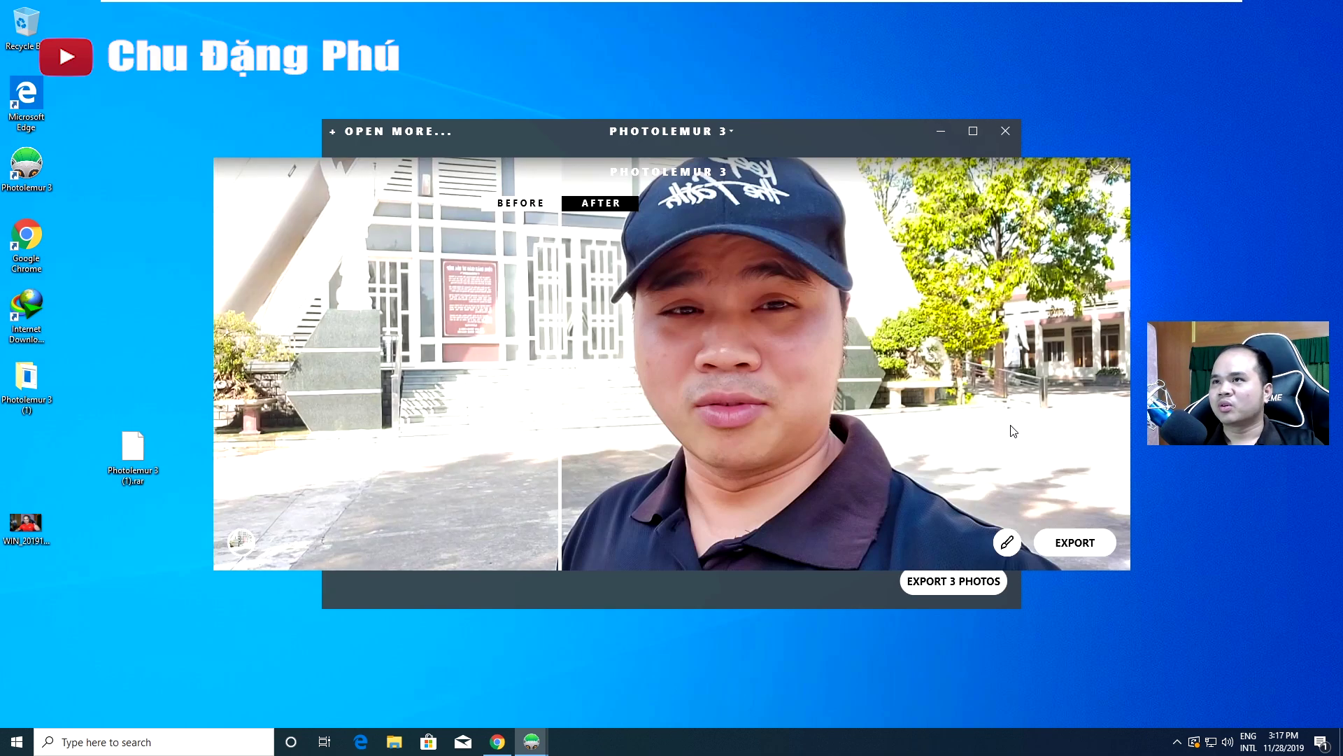
drag(561, 339, 1145, 380)
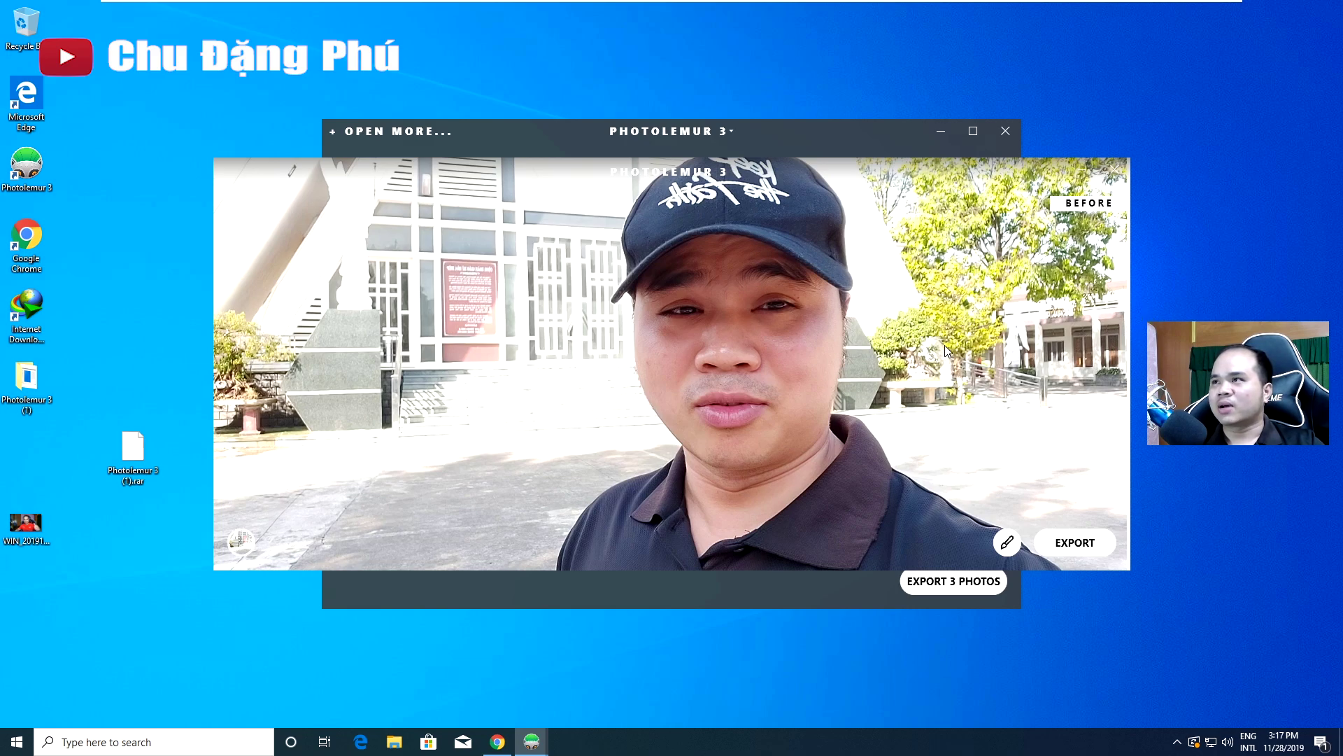
drag(1120, 396, 1092, 449)
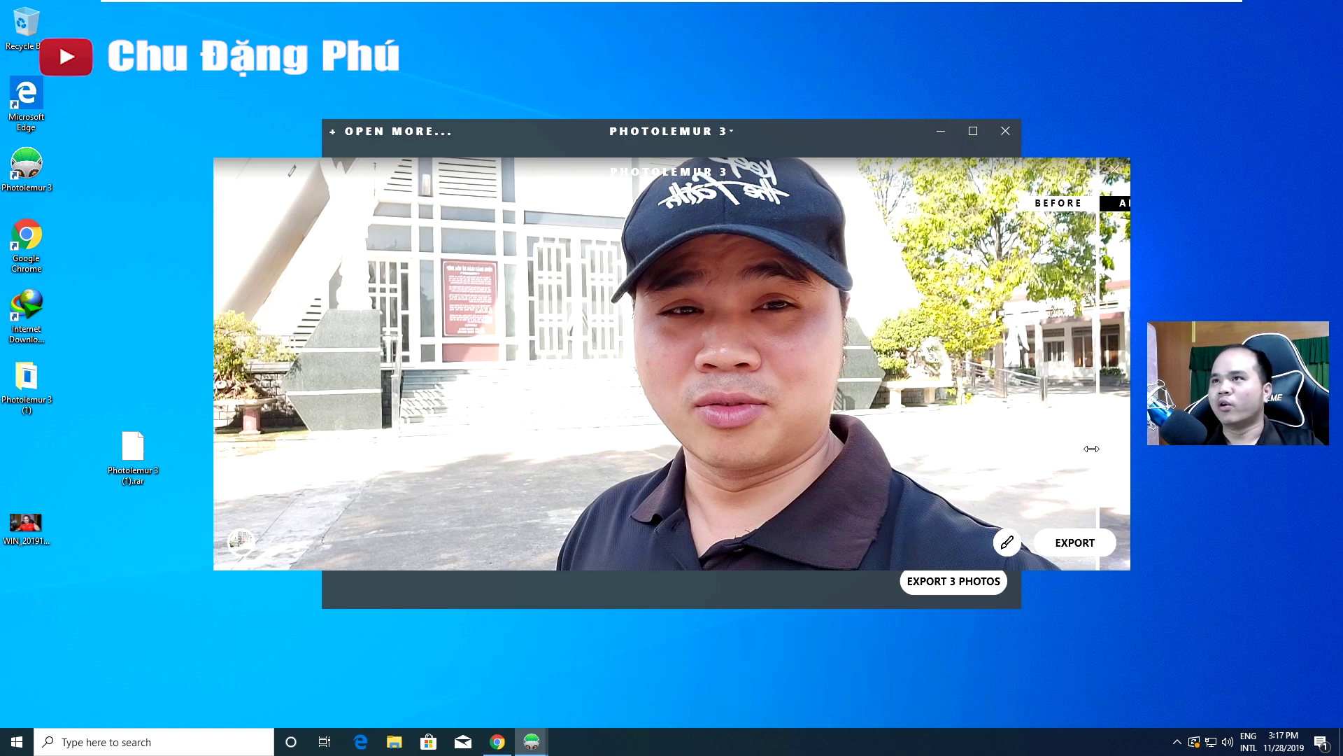
mouse_move(1092, 449)
mouse_down()
mouse_move(313, 451)
mouse_move(208, 544)
mouse_move(764, 556)
mouse_move(378, 553)
mouse_move(210, 532)
mouse_up()
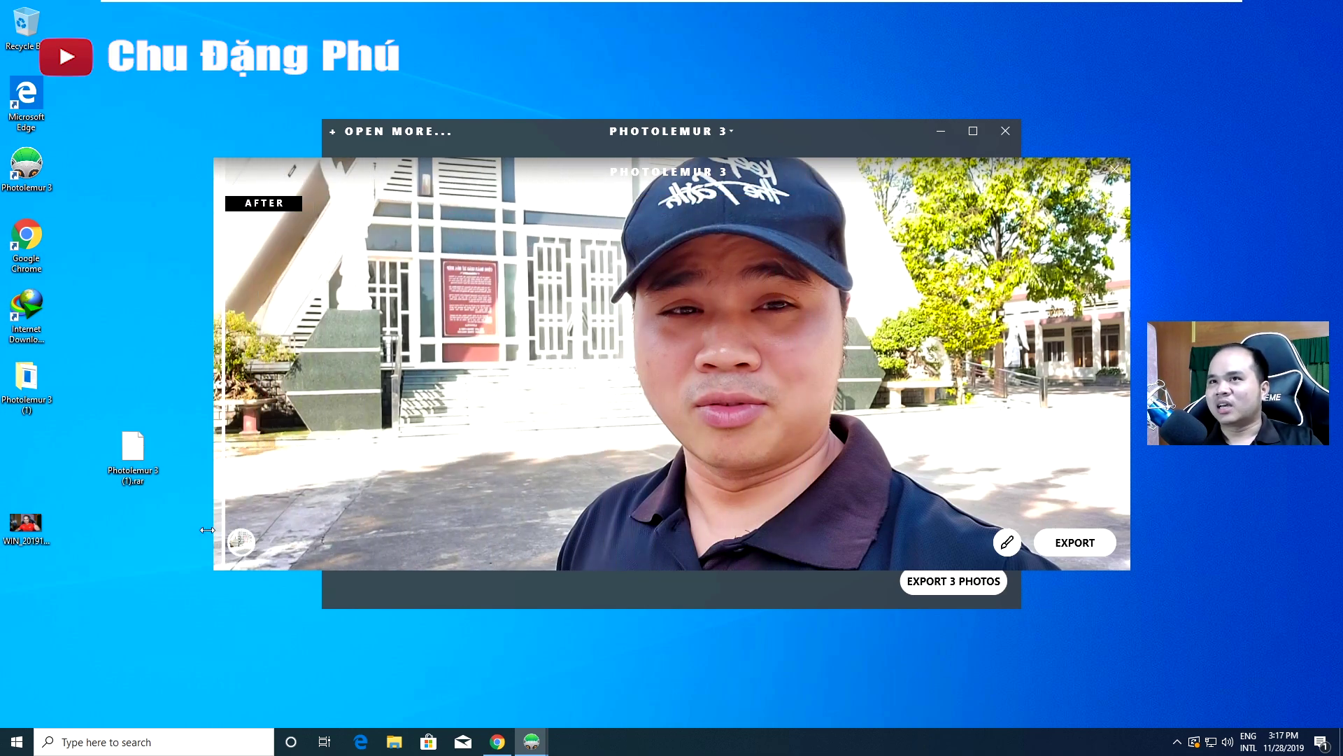
click(1014, 542)
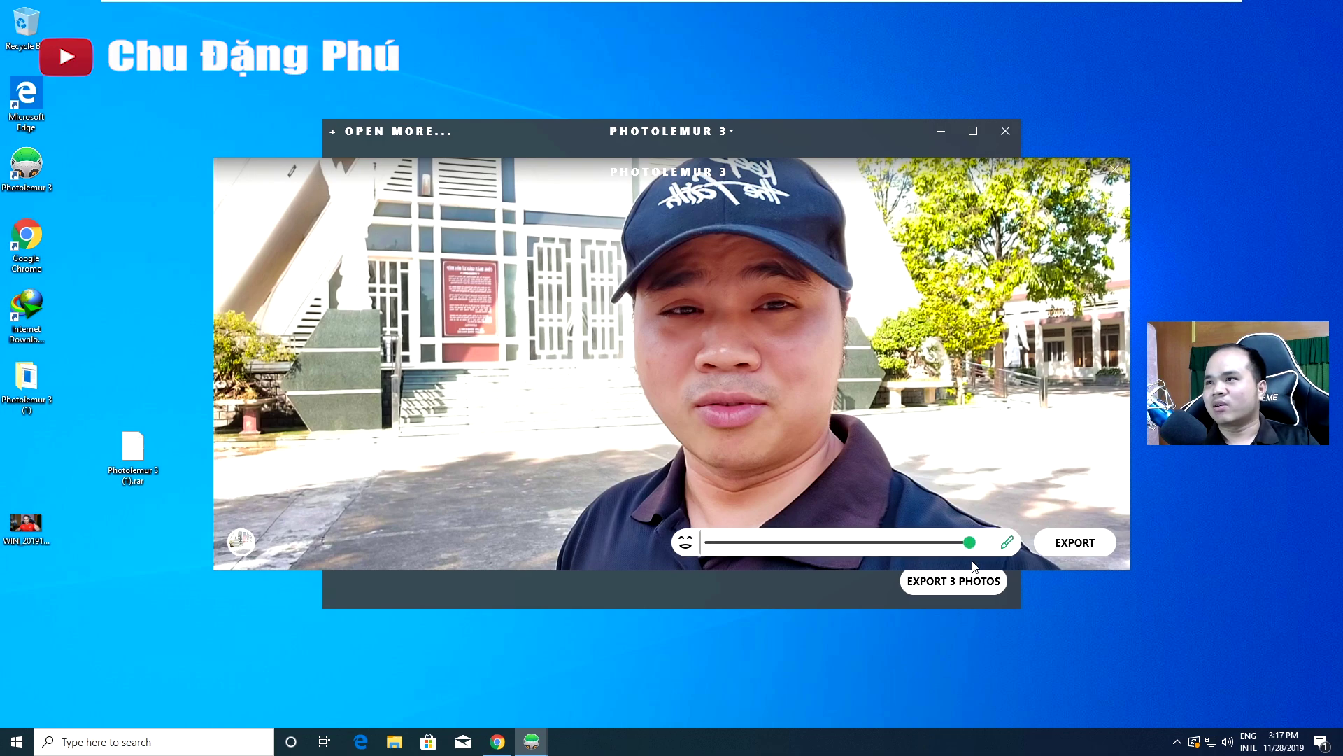
Export the black-cap portrait to the desktop as a JPEG at quality 100, renaming rather than overwriting, and quit Photolemur 3.
click(1083, 548)
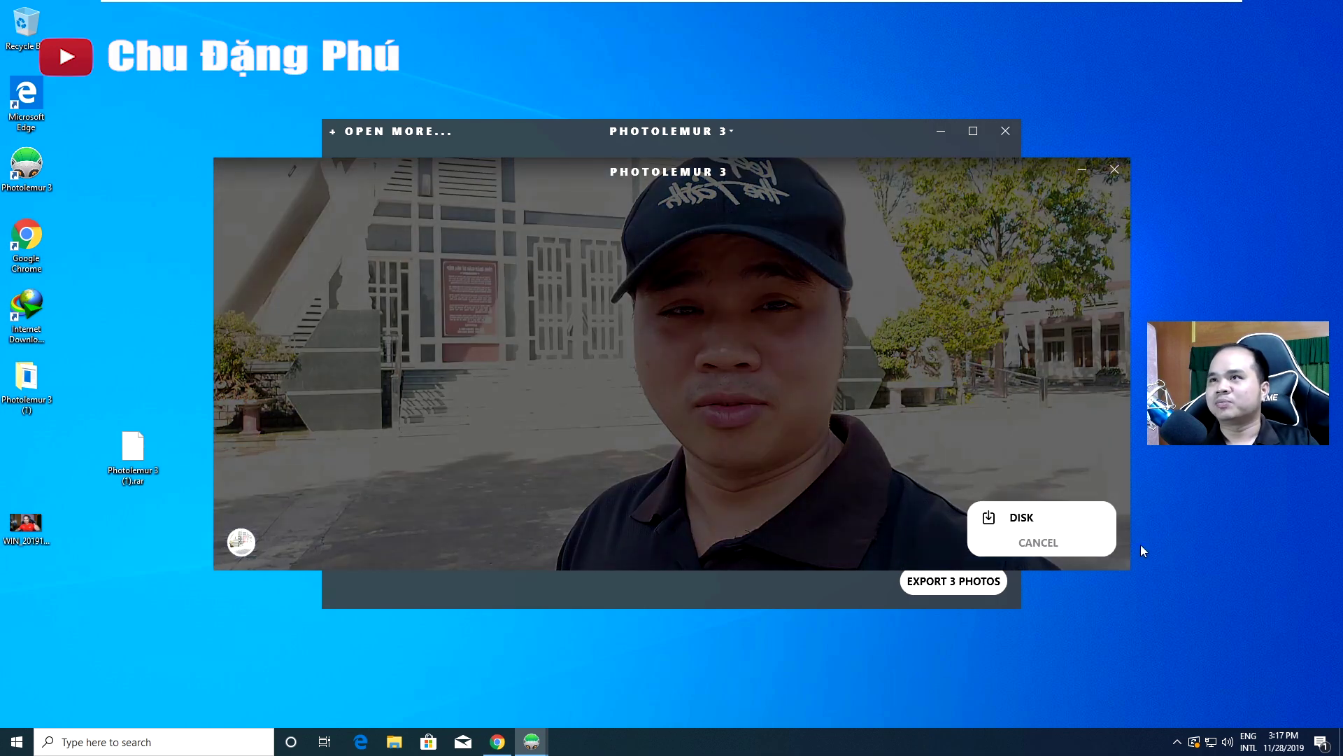
click(1009, 517)
click(690, 460)
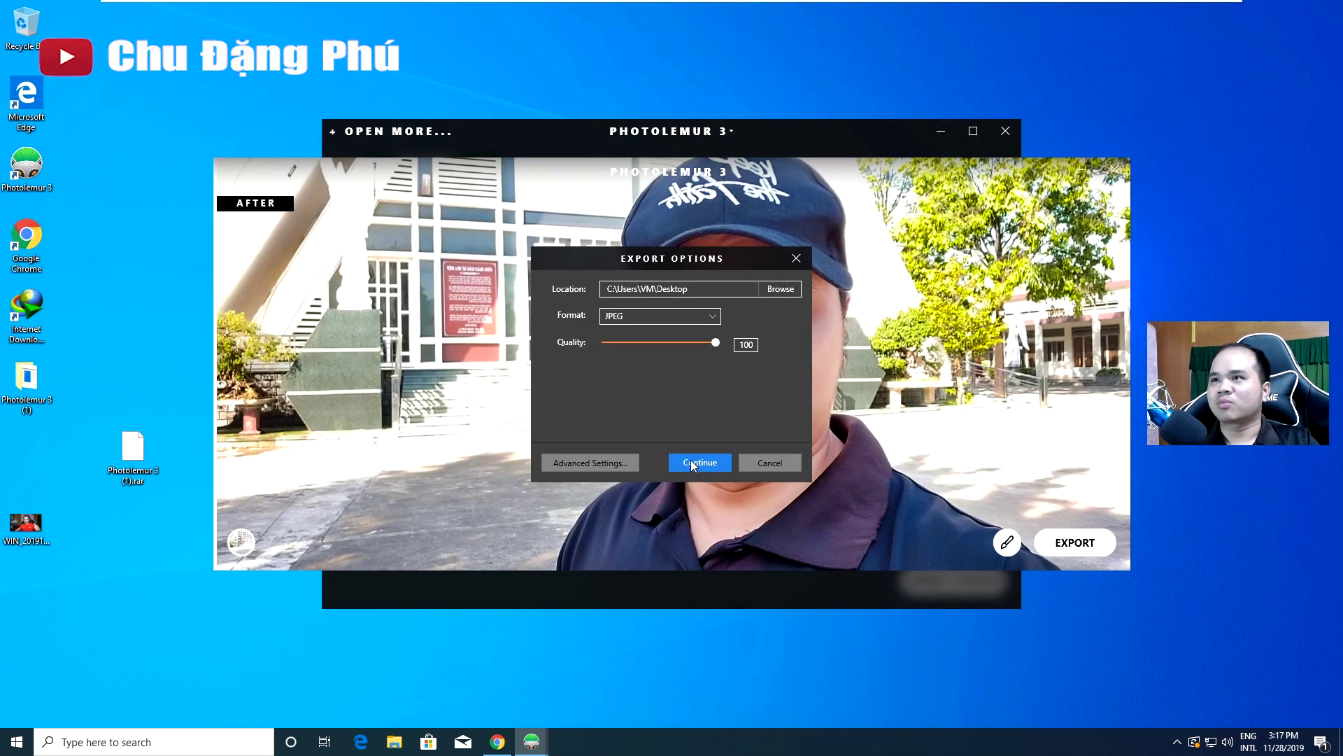
click(680, 411)
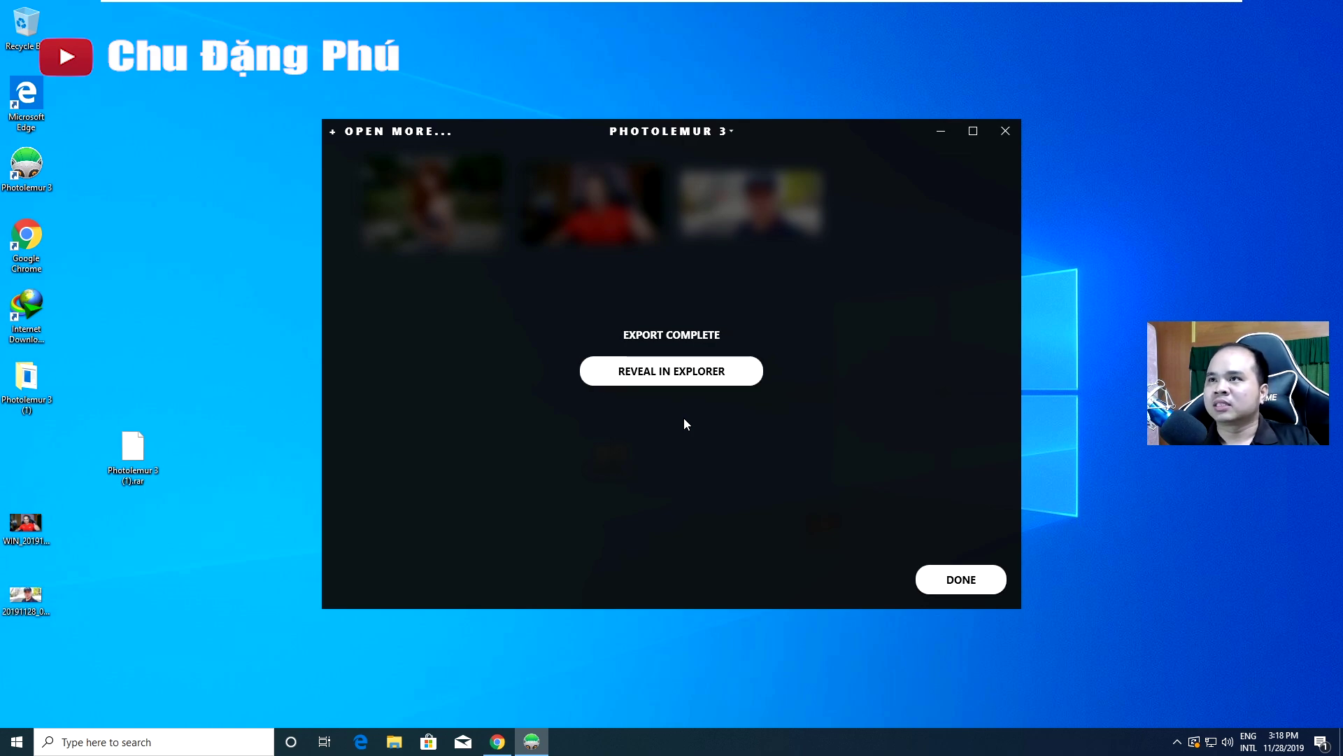
click(978, 582)
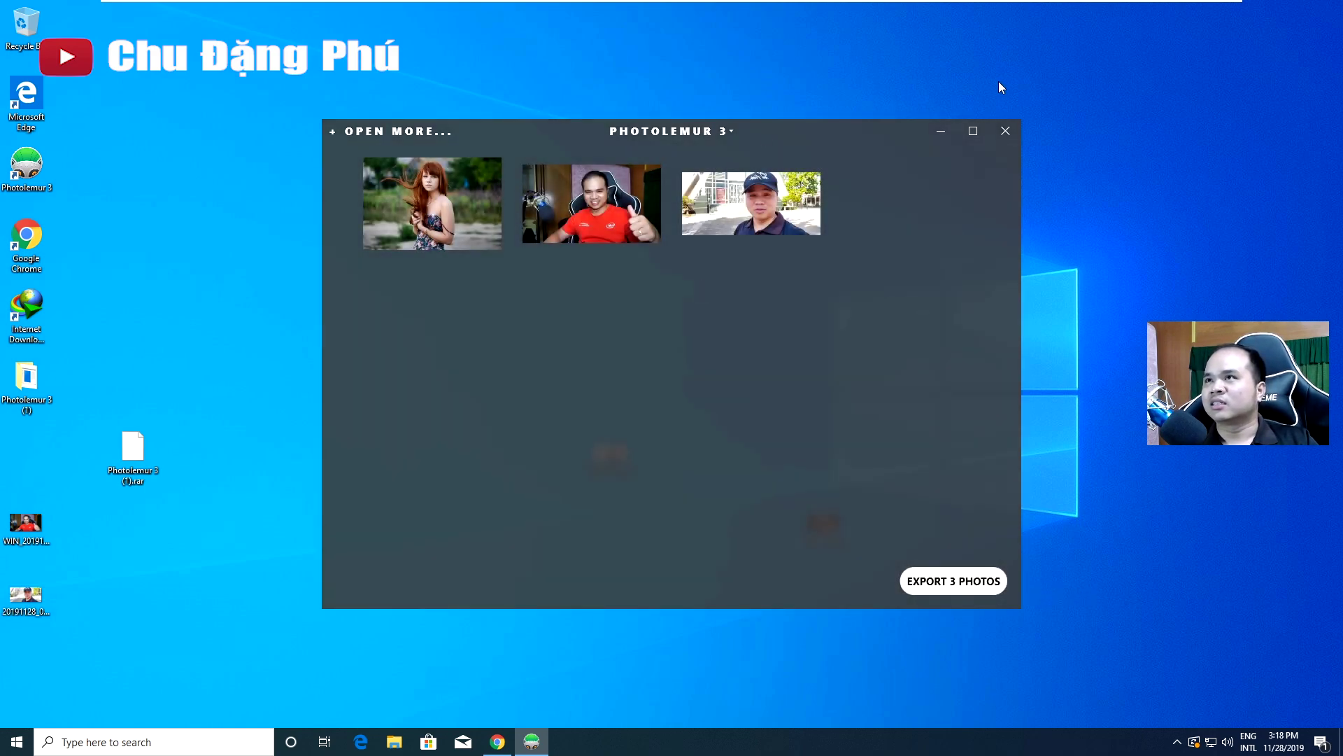
click(1005, 132)
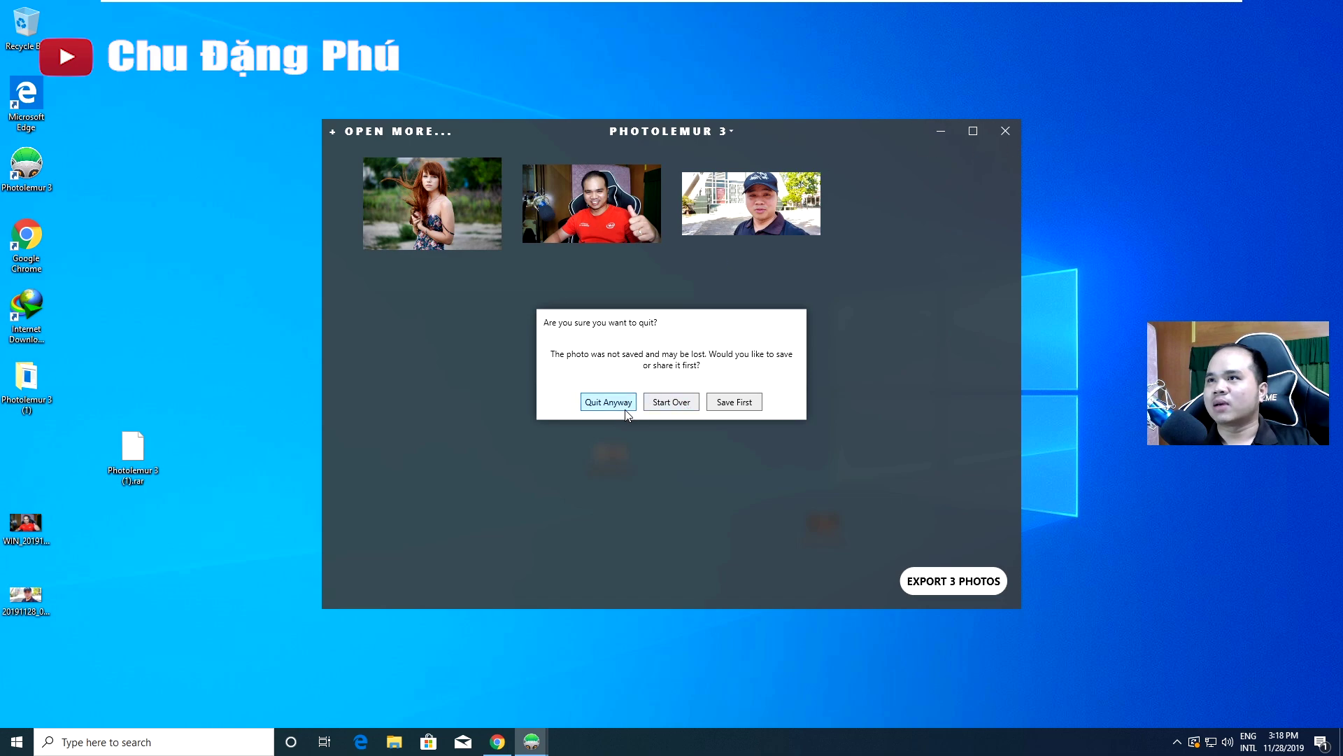
click(606, 405)
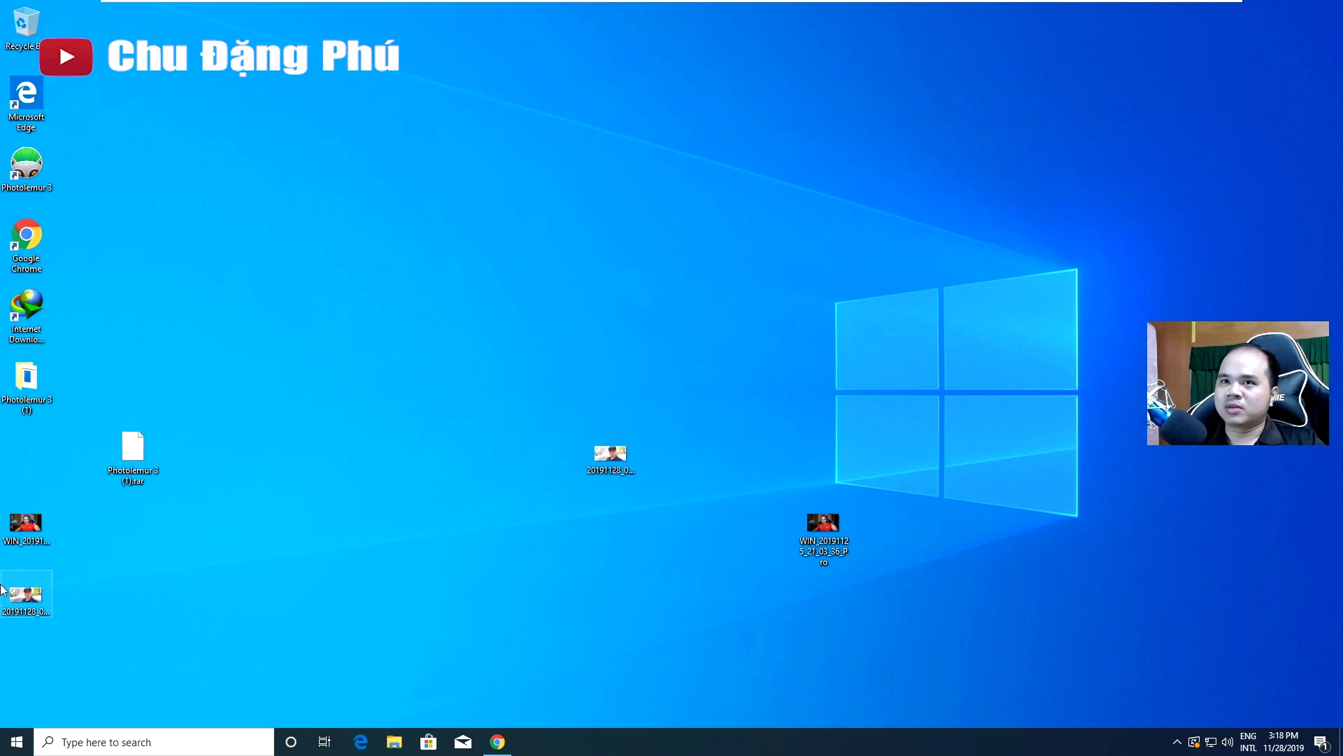
Rename the original red-shirt picture on the desktop as 1 and its exported enhanced copy as 1-1.
click(799, 545)
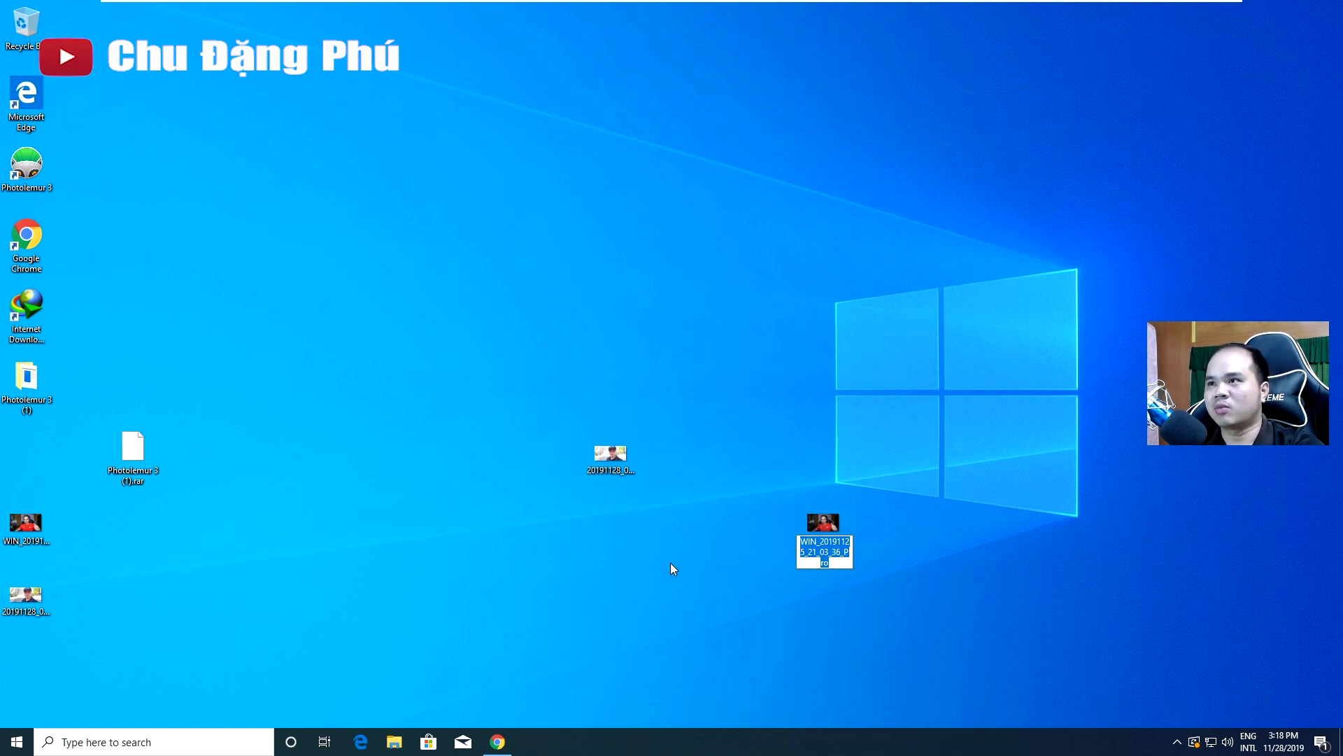
text(1)
key(Return)
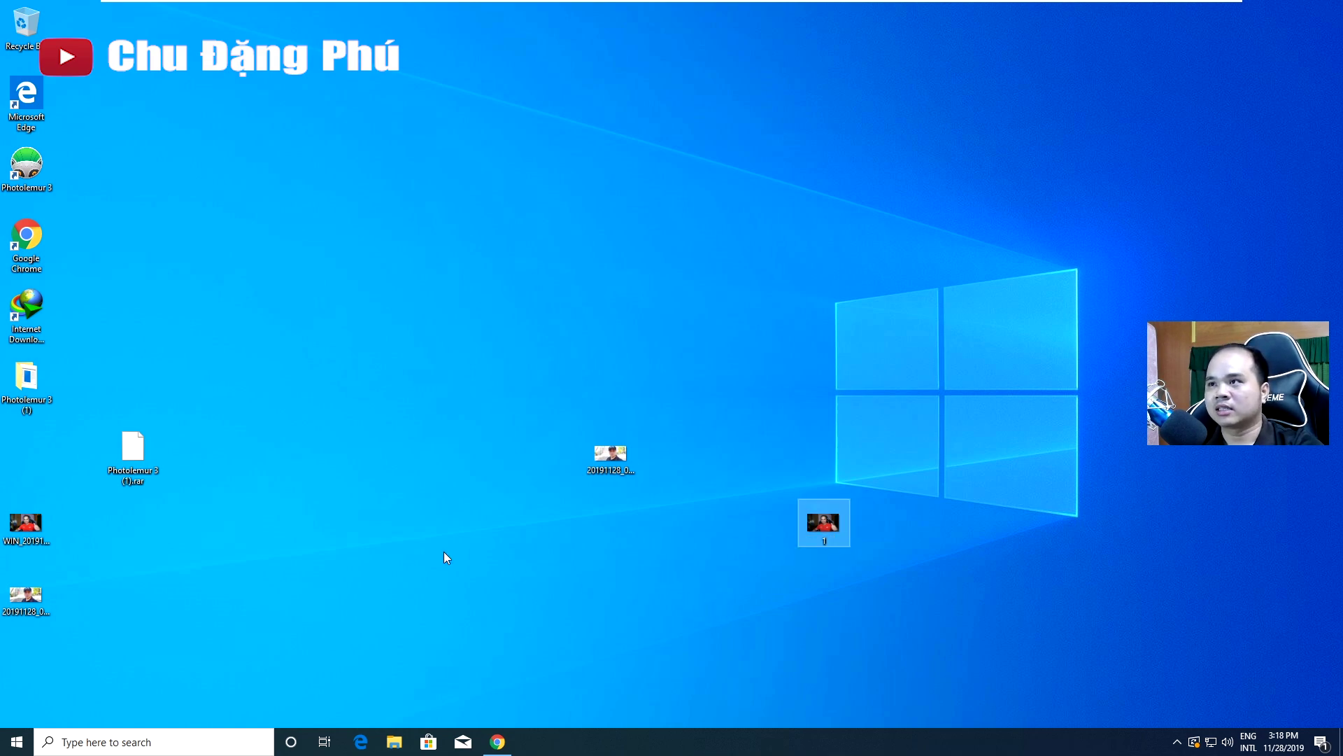
click(49, 528)
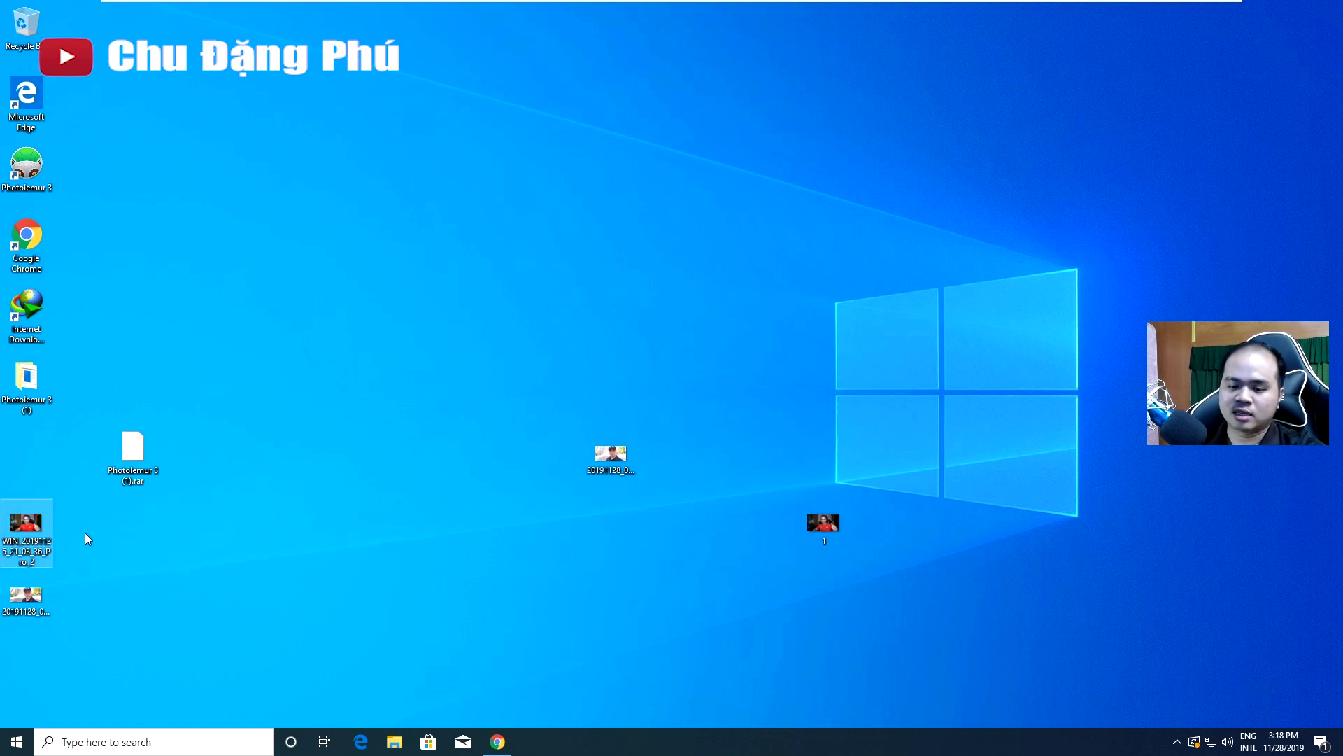
key(F2)
text(1-1)
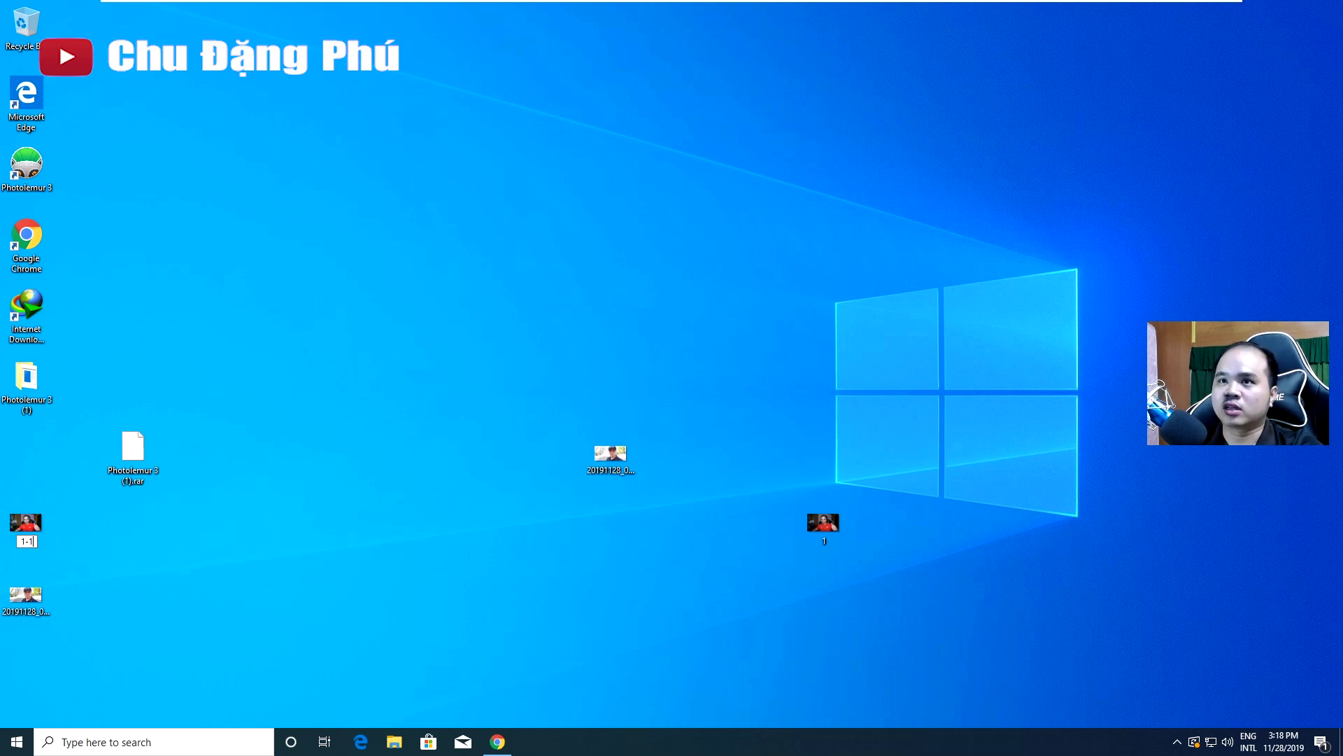
key(Return)
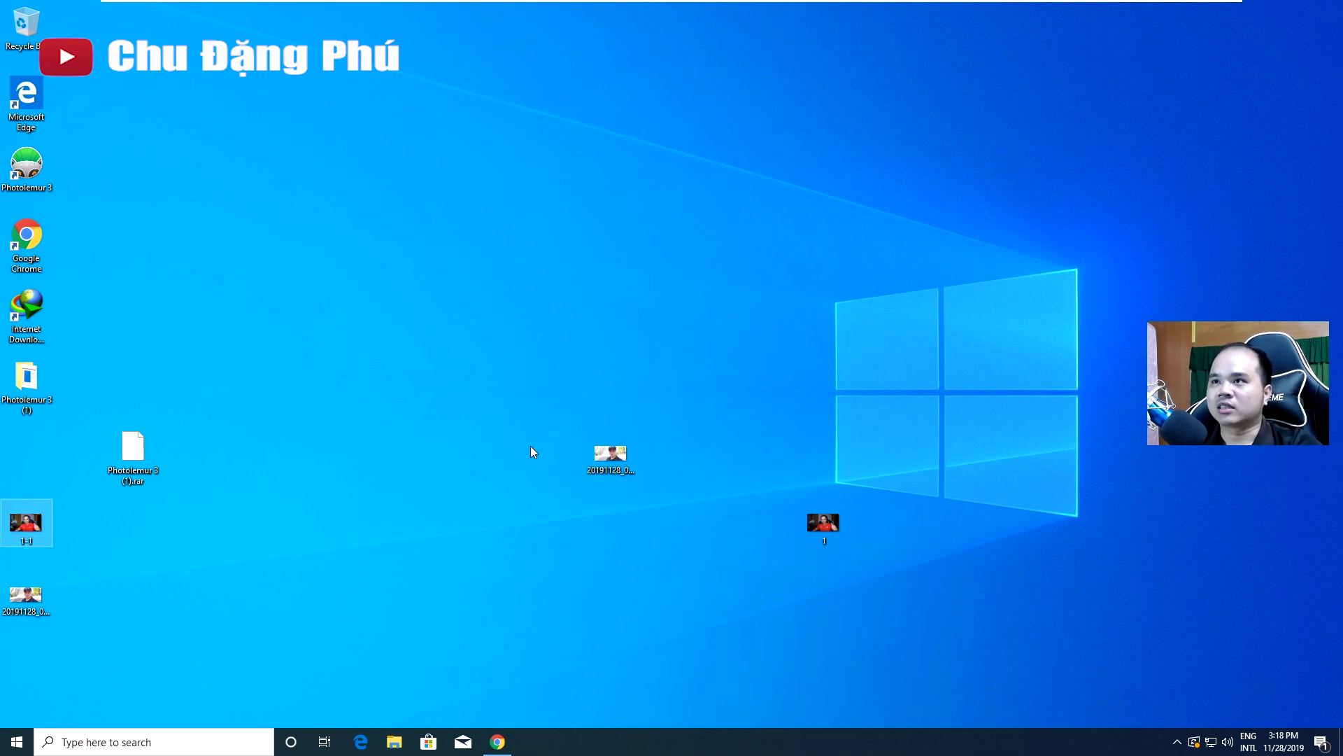
Rename the original black-cap picture on the desktop as 2 and its exported enhanced copy as 2-2.
click(598, 479)
key(F2)
text(2)
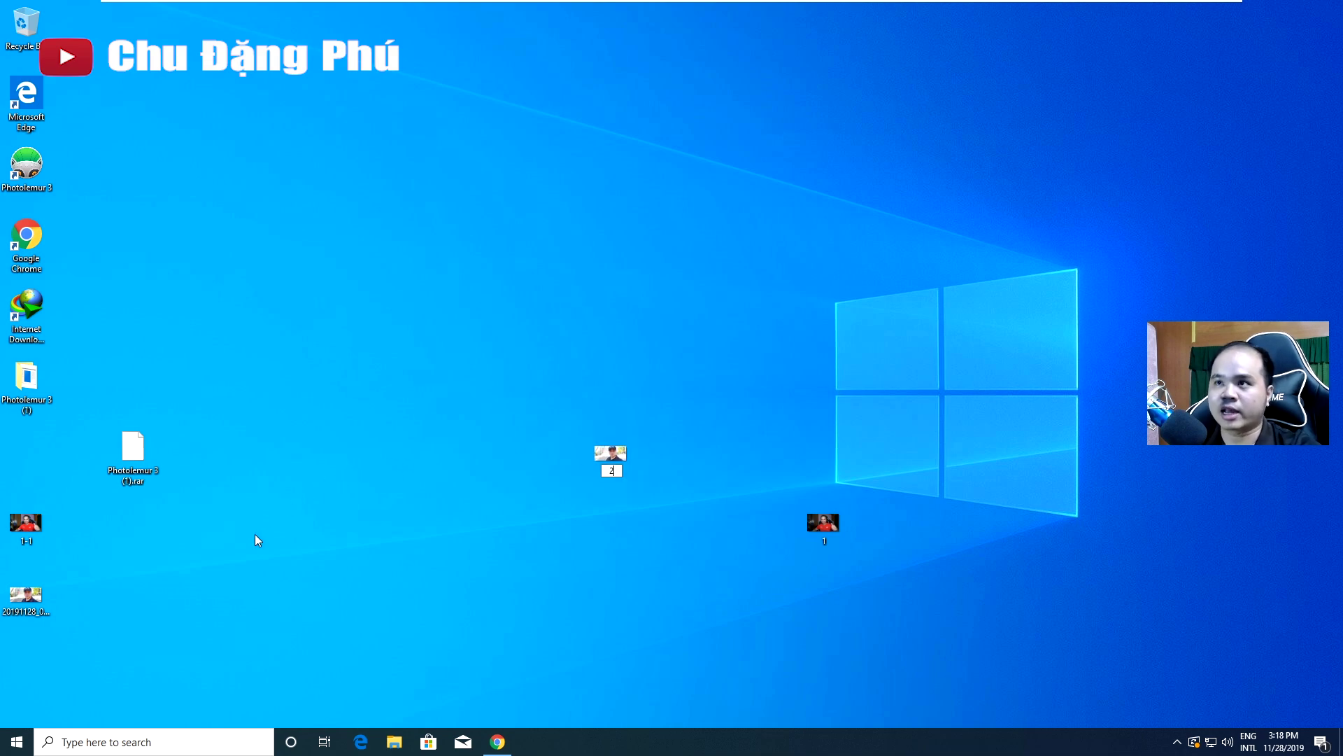
key(Return)
click(44, 593)
key(F2)
text(2-2)
key(Return)
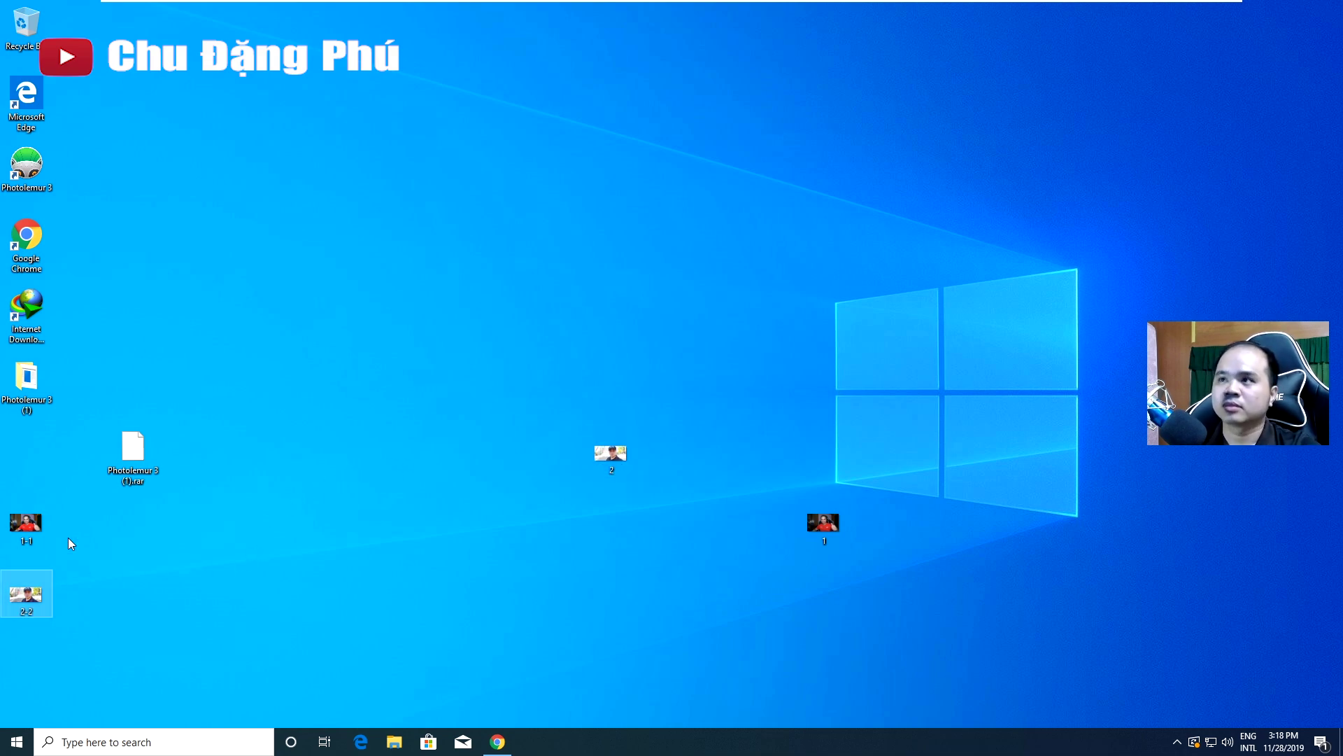
View the original red-shirt picture 1 from the desktop in the Photos app.
click(360, 610)
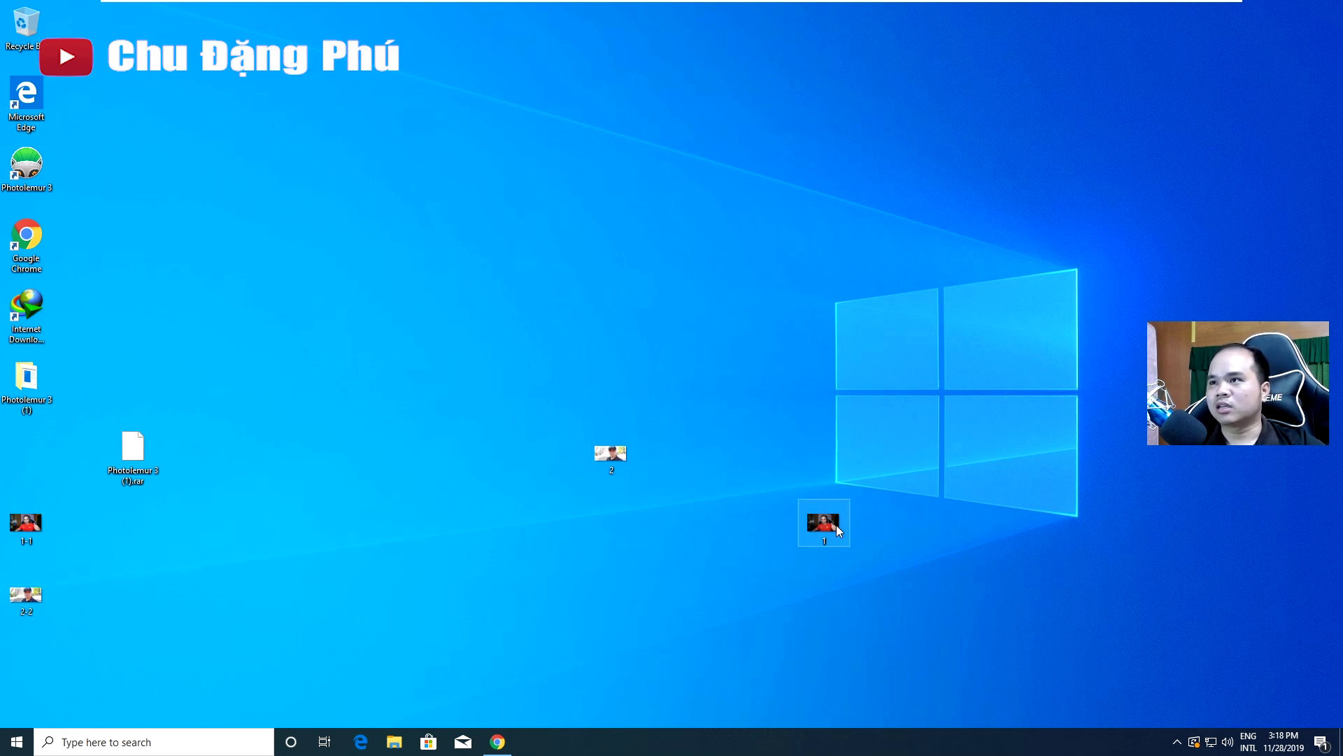
double_click(808, 533)
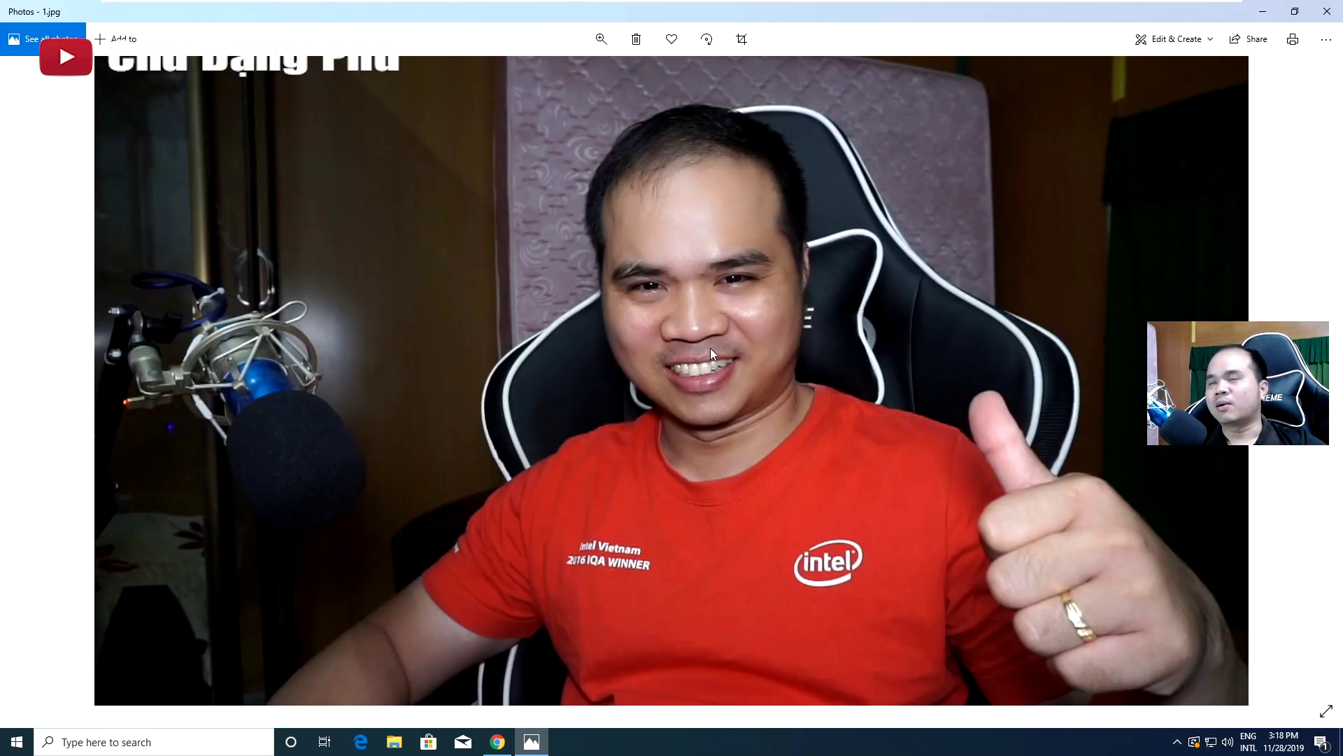
Examine the face in the original picture 1 up close at several magnifications, ending at the full picture.
click(611, 43)
drag(542, 70, 587, 70)
drag(808, 199, 722, 430)
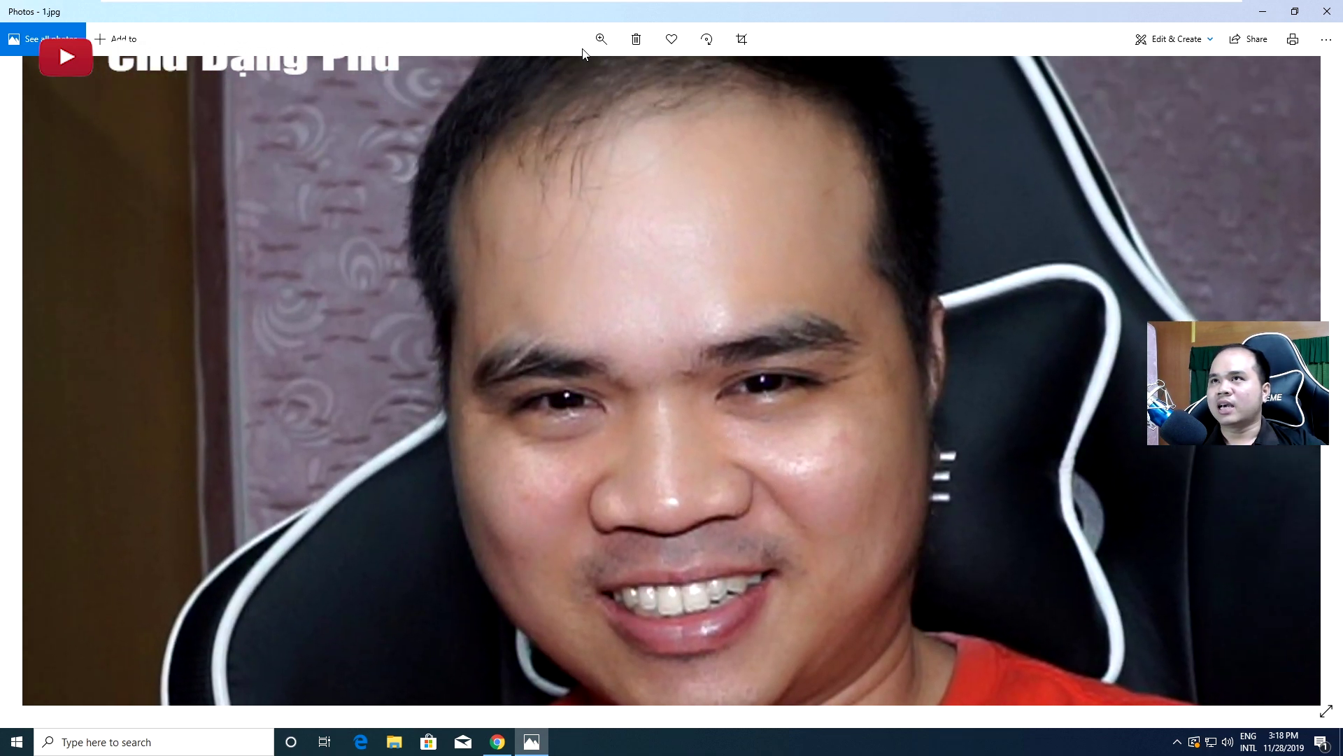
click(601, 39)
drag(587, 71, 566, 82)
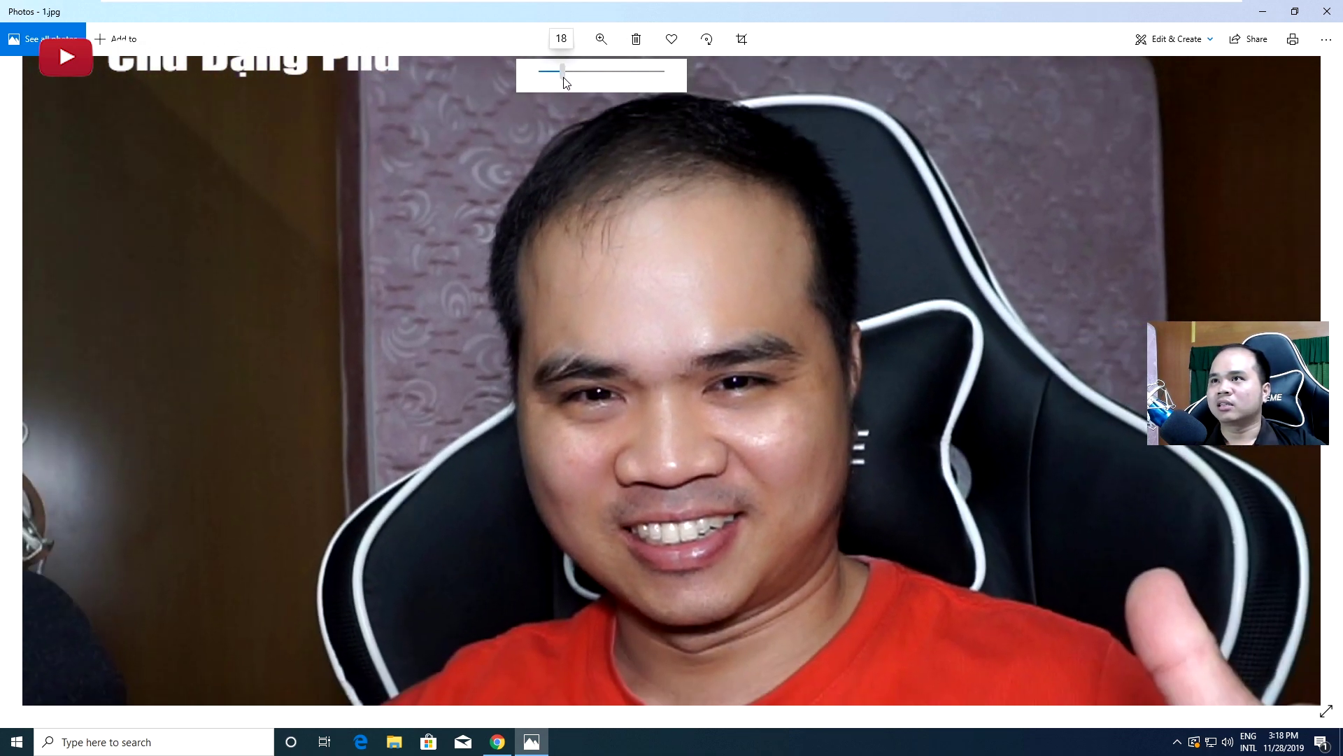
click(567, 77)
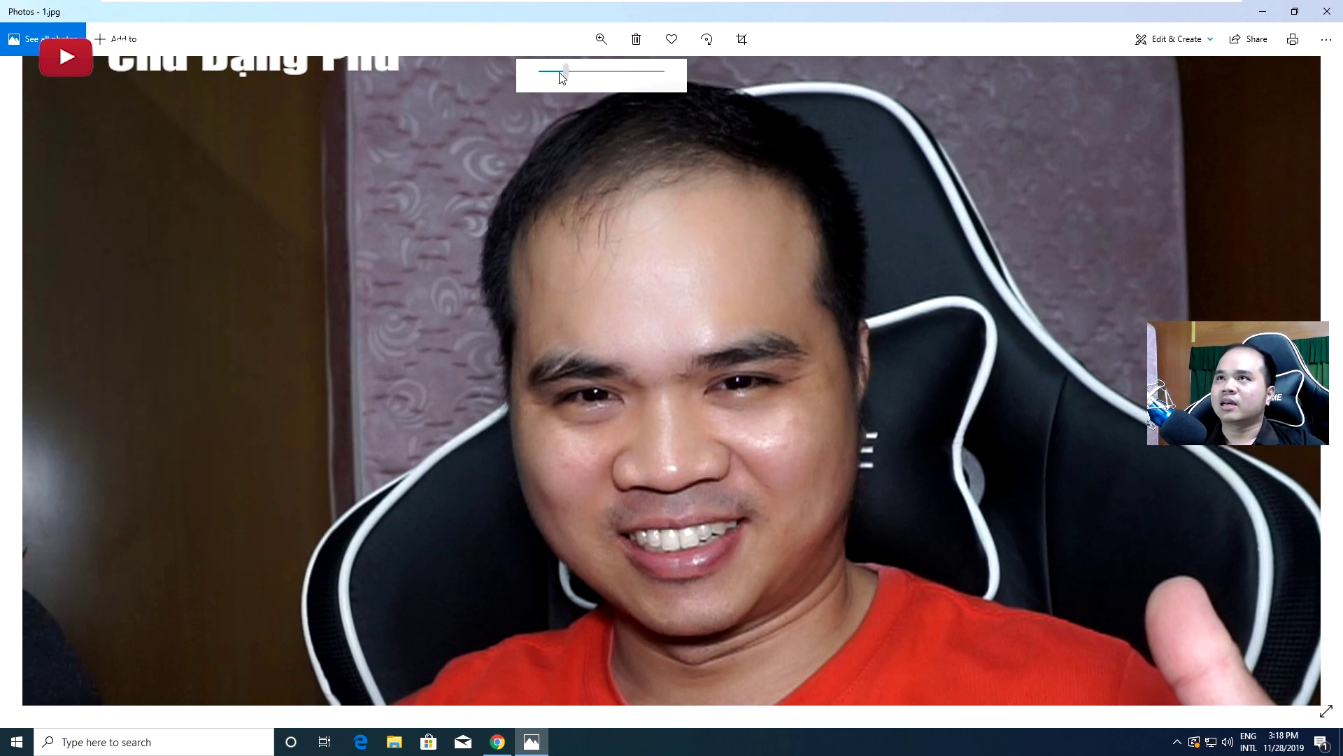
drag(567, 77, 502, 129)
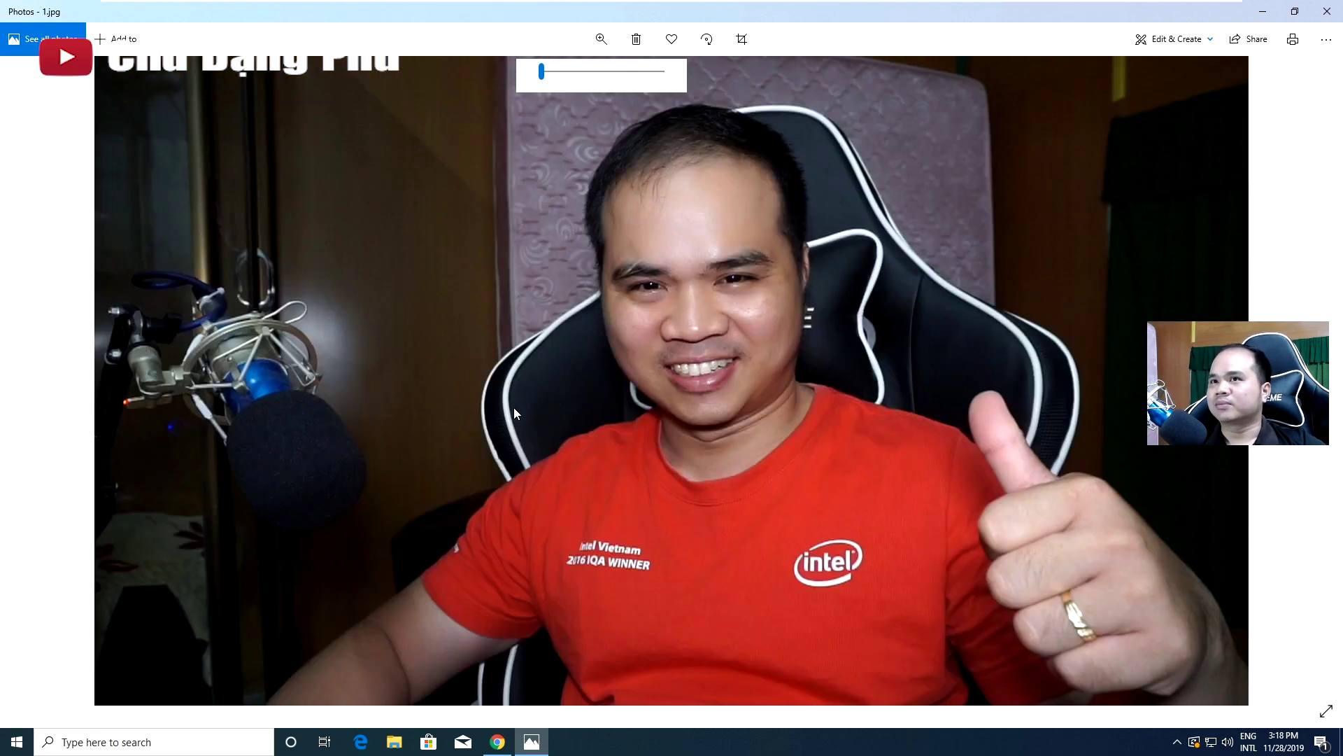
View the enhanced picture 1-1 and inspect the face and hair up close.
key(Right)
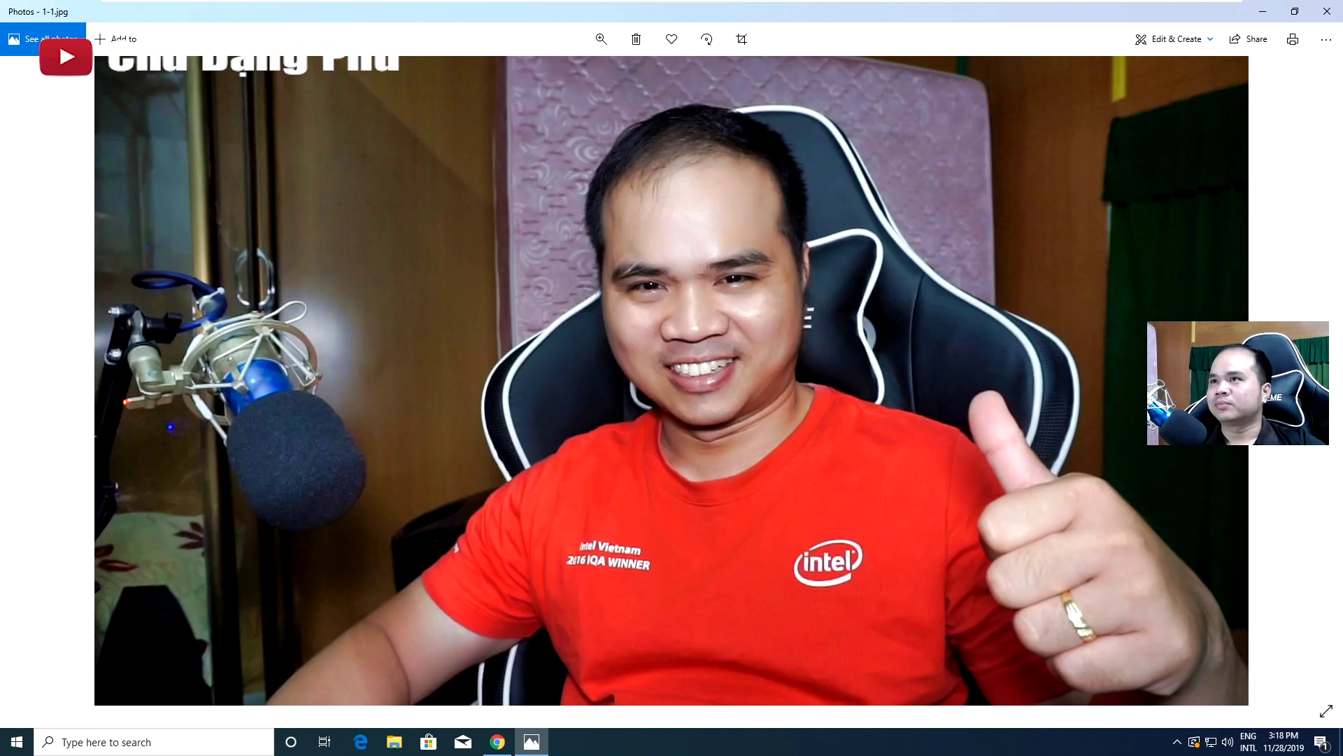
click(601, 39)
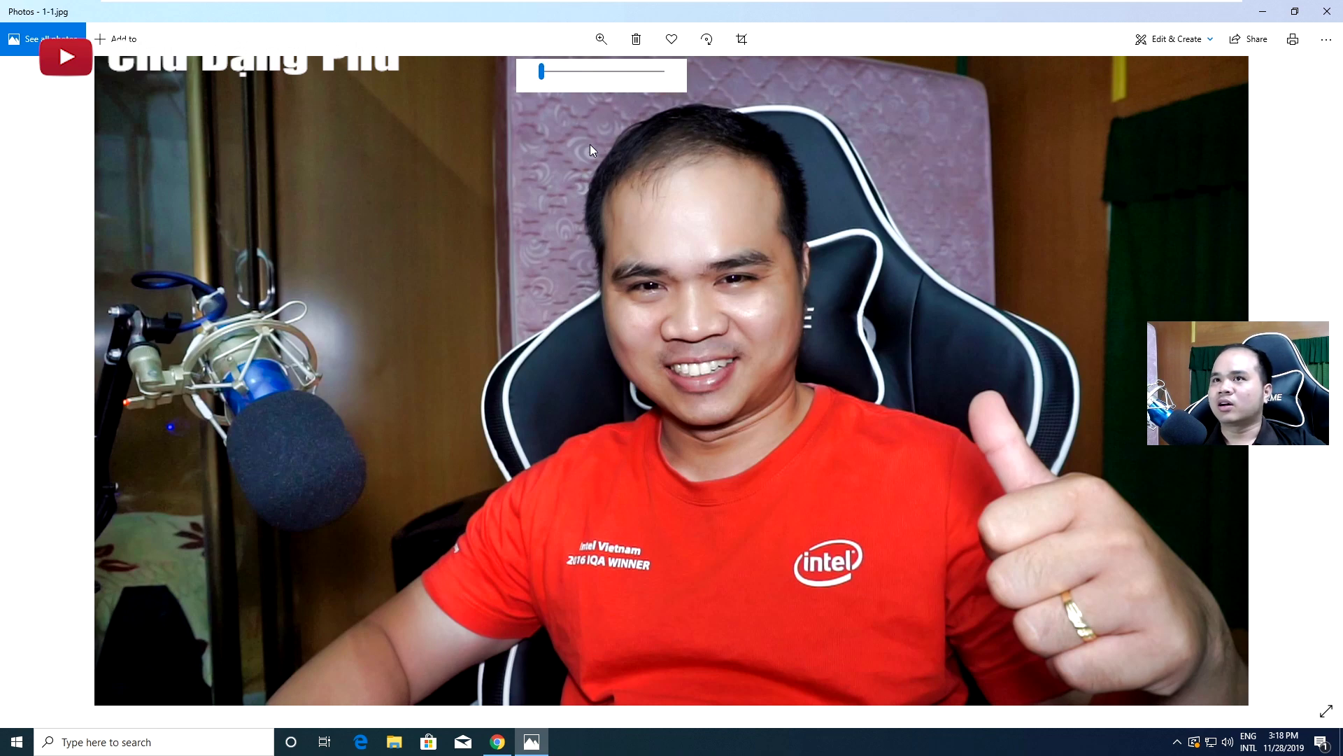
drag(539, 70, 591, 71)
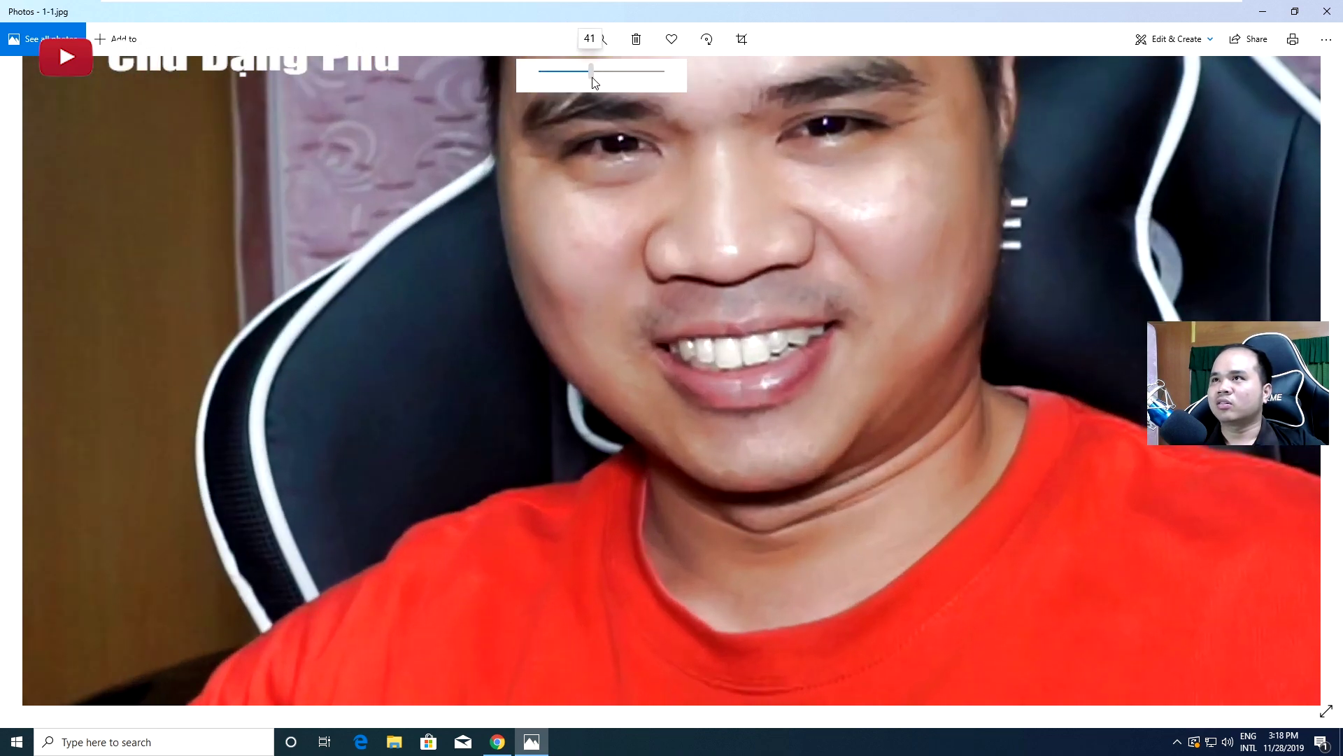
drag(690, 476, 678, 516)
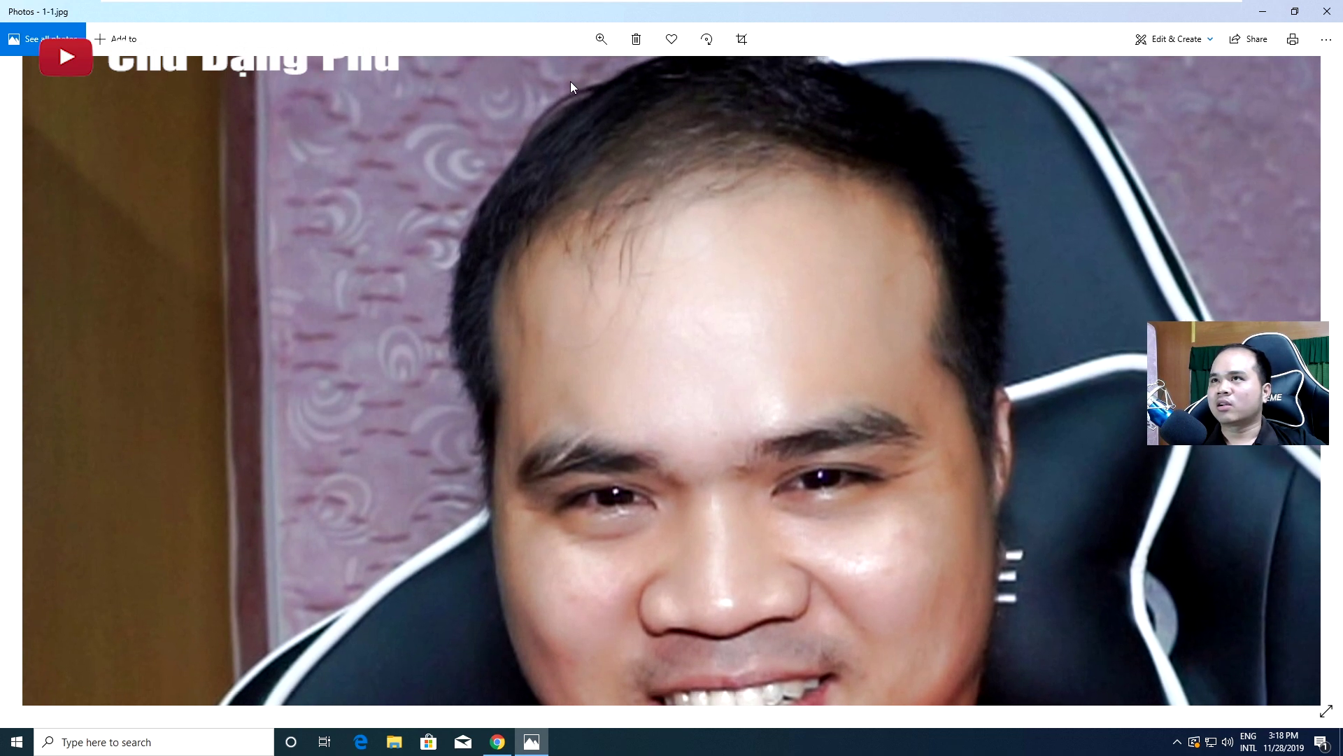
click(600, 40)
mouse_move(592, 72)
mouse_down()
mouse_move(622, 83)
mouse_move(574, 81)
mouse_up()
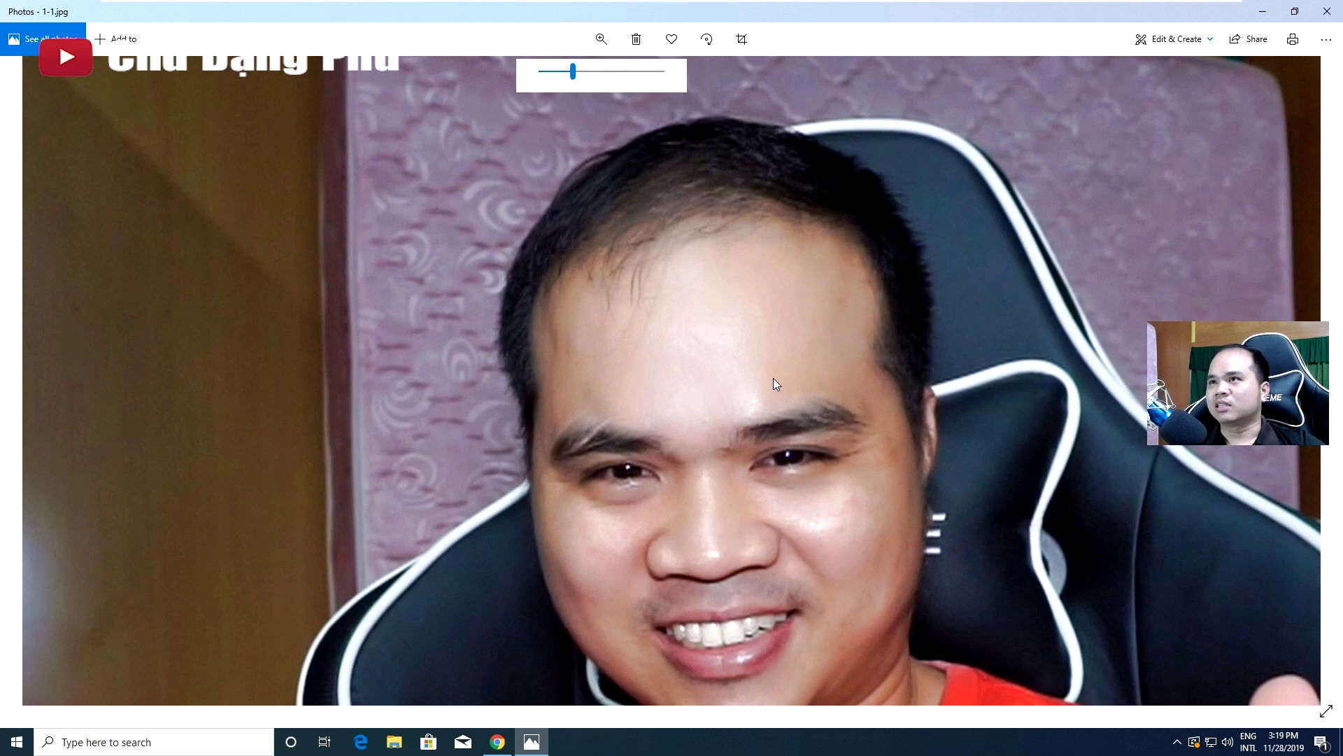
Inspect the remaining details of the enlarged picture 1-1, including the microphone and background, and return to the full picture.
drag(680, 403, 628, 406)
mouse_move(637, 467)
mouse_down()
mouse_move(624, 452)
mouse_move(715, 343)
mouse_up()
mouse_move(635, 427)
mouse_down()
mouse_move(737, 302)
mouse_move(894, 204)
mouse_up()
drag(687, 390, 746, 390)
drag(549, 435, 682, 420)
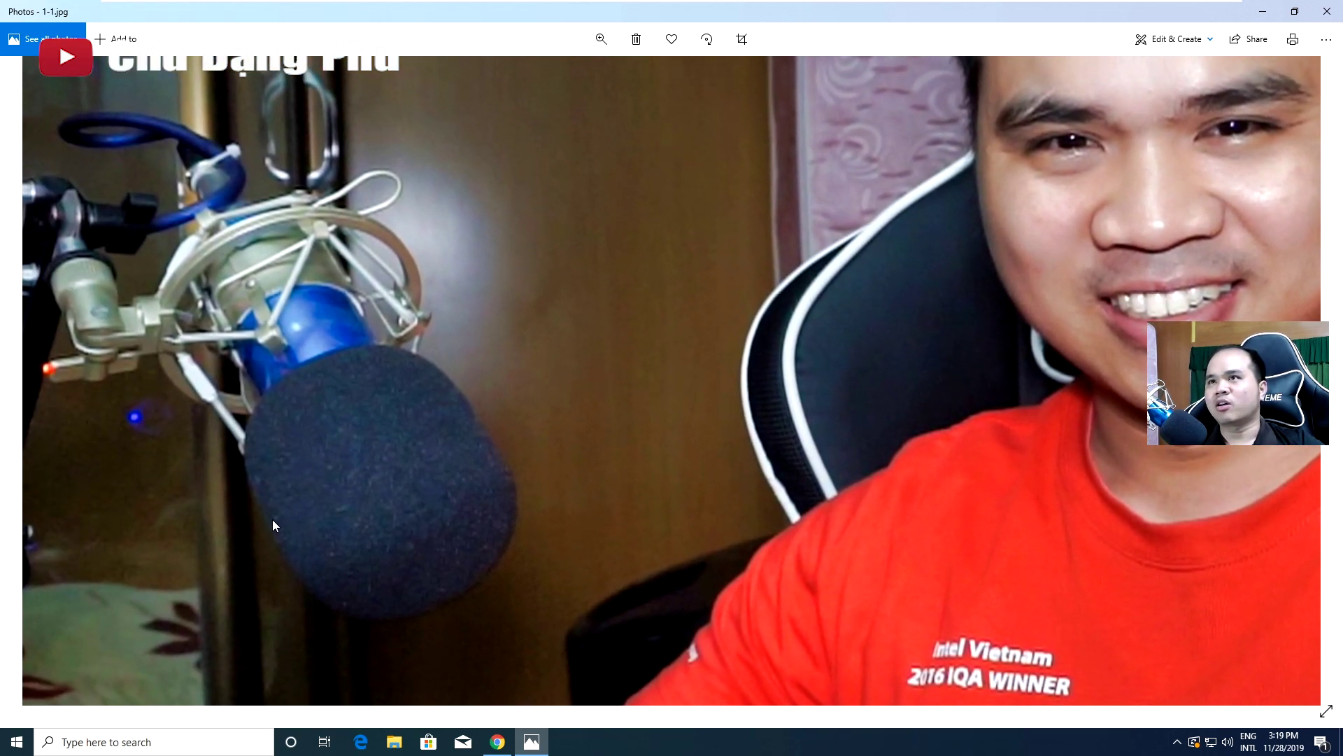
click(601, 38)
drag(589, 72, 371, 112)
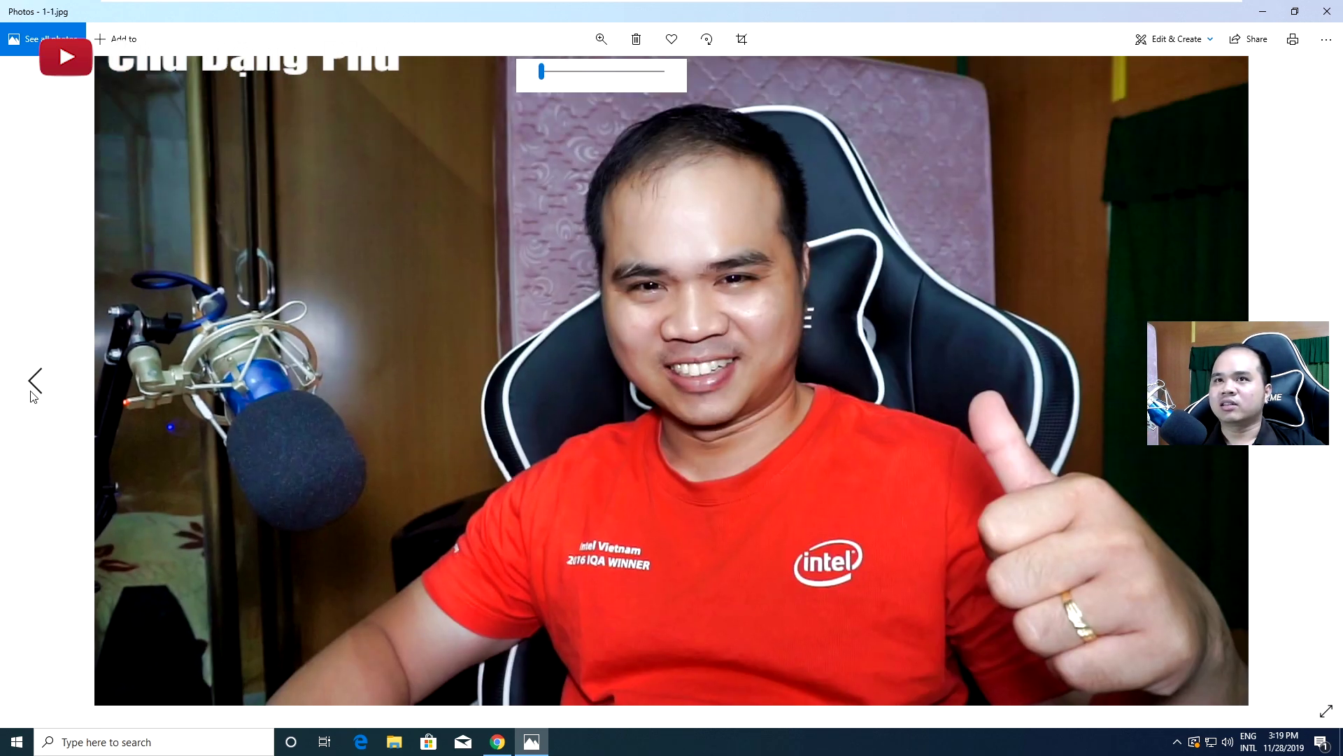
Compare the original pictures 1 and 2 with their enhanced copies 1-1 and 2-2 at full view.
click(31, 382)
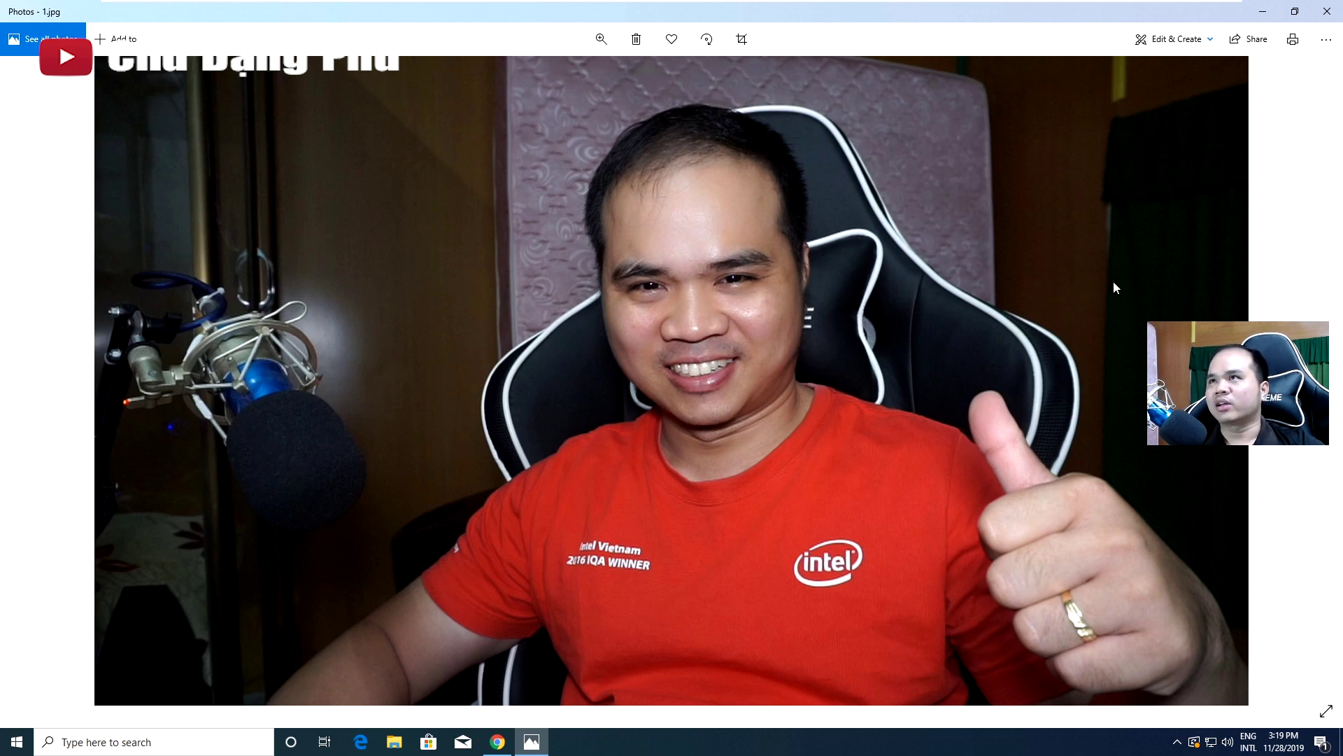
key(Right)
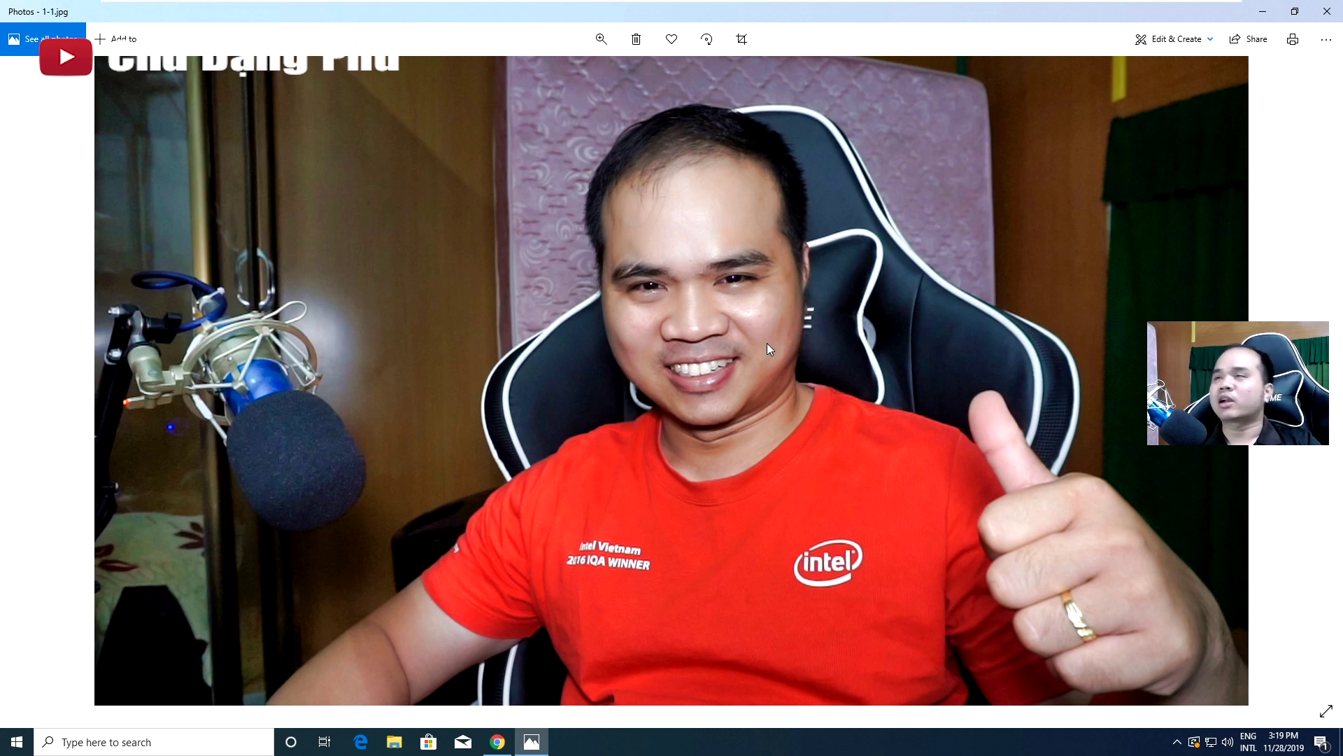
key(Right)
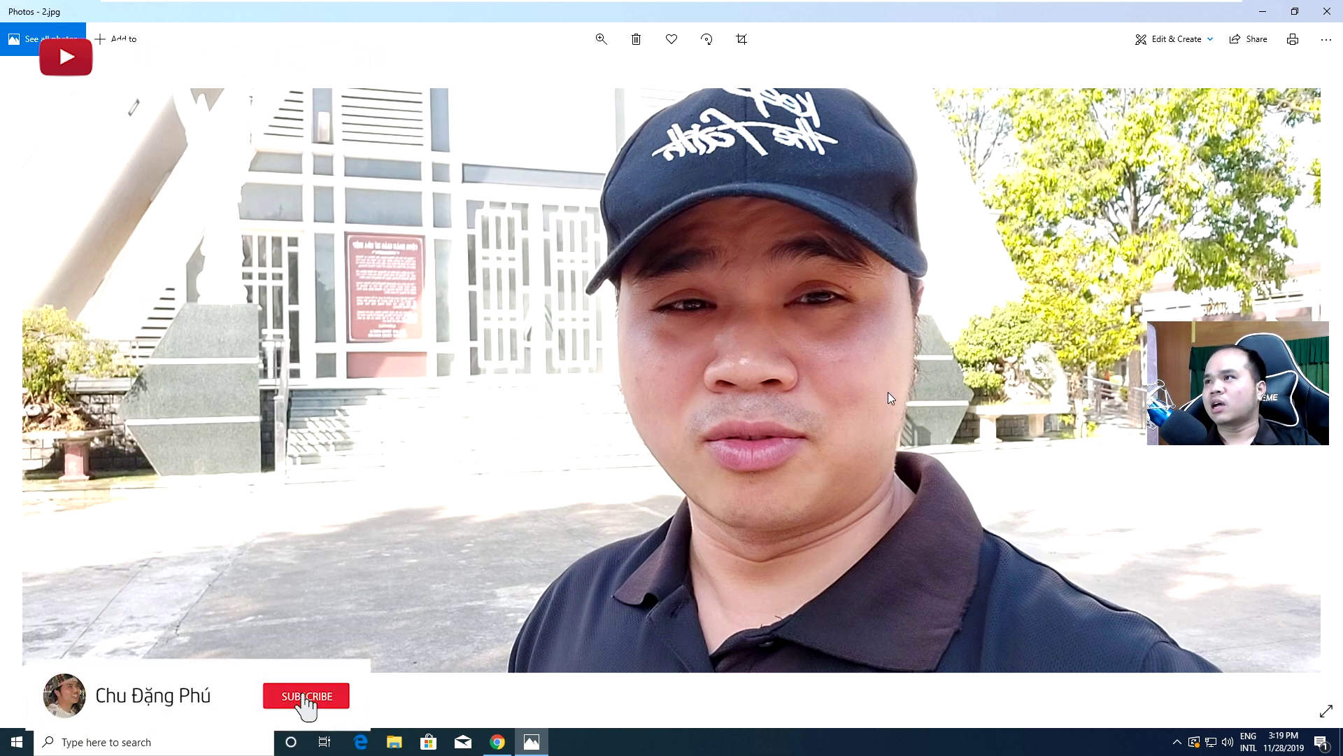
key(Right)
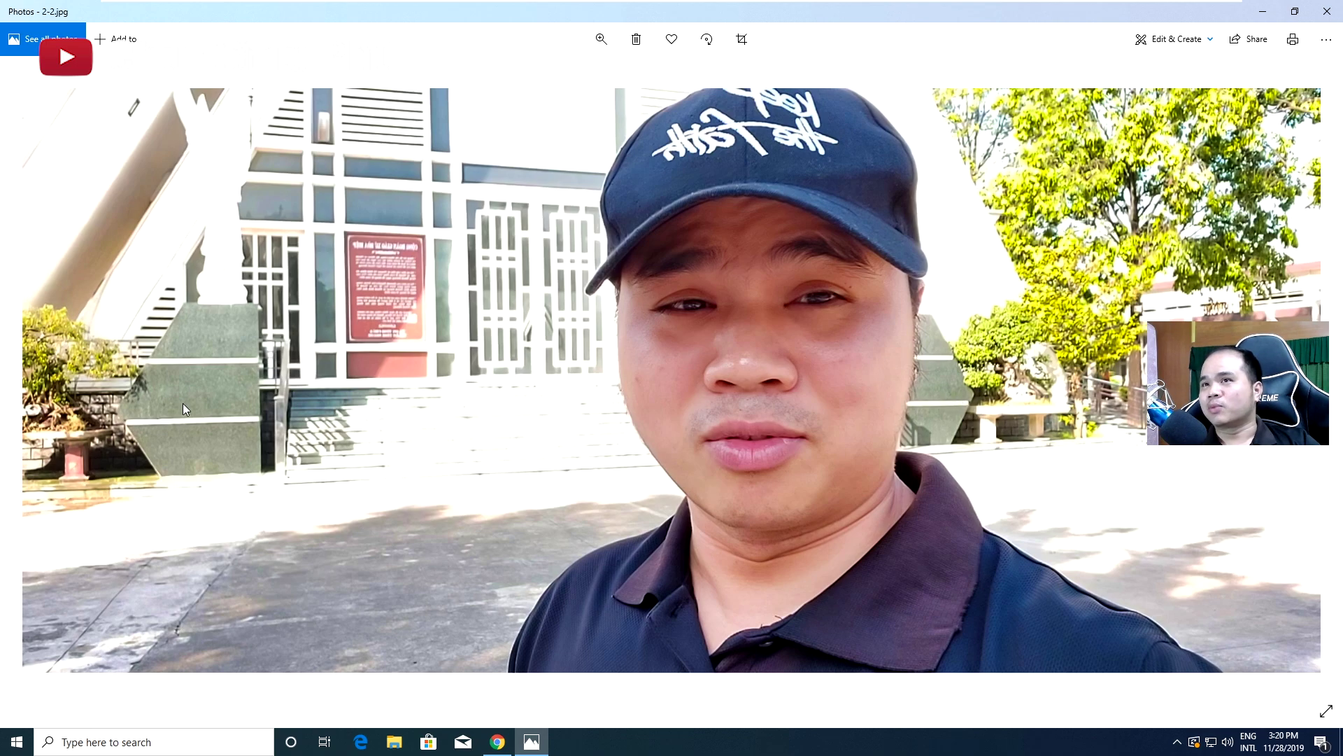
click(27, 403)
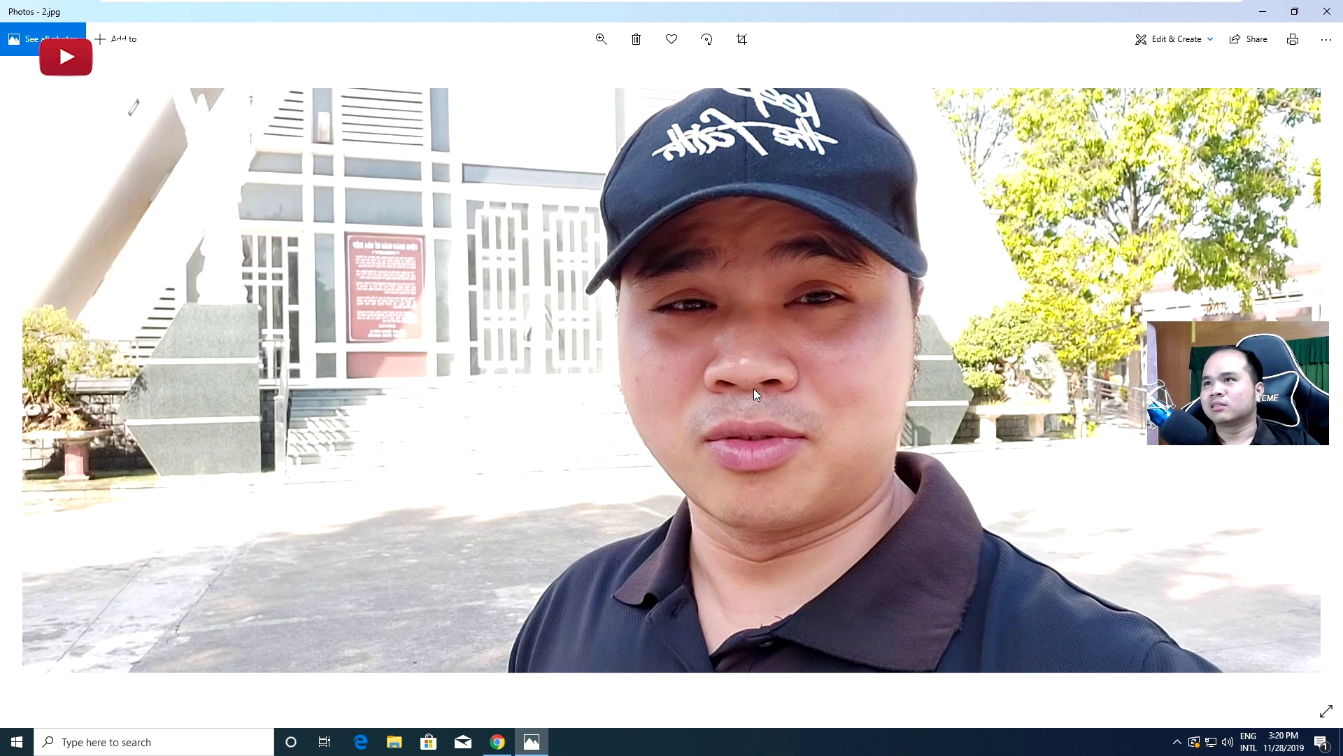
key(Right)
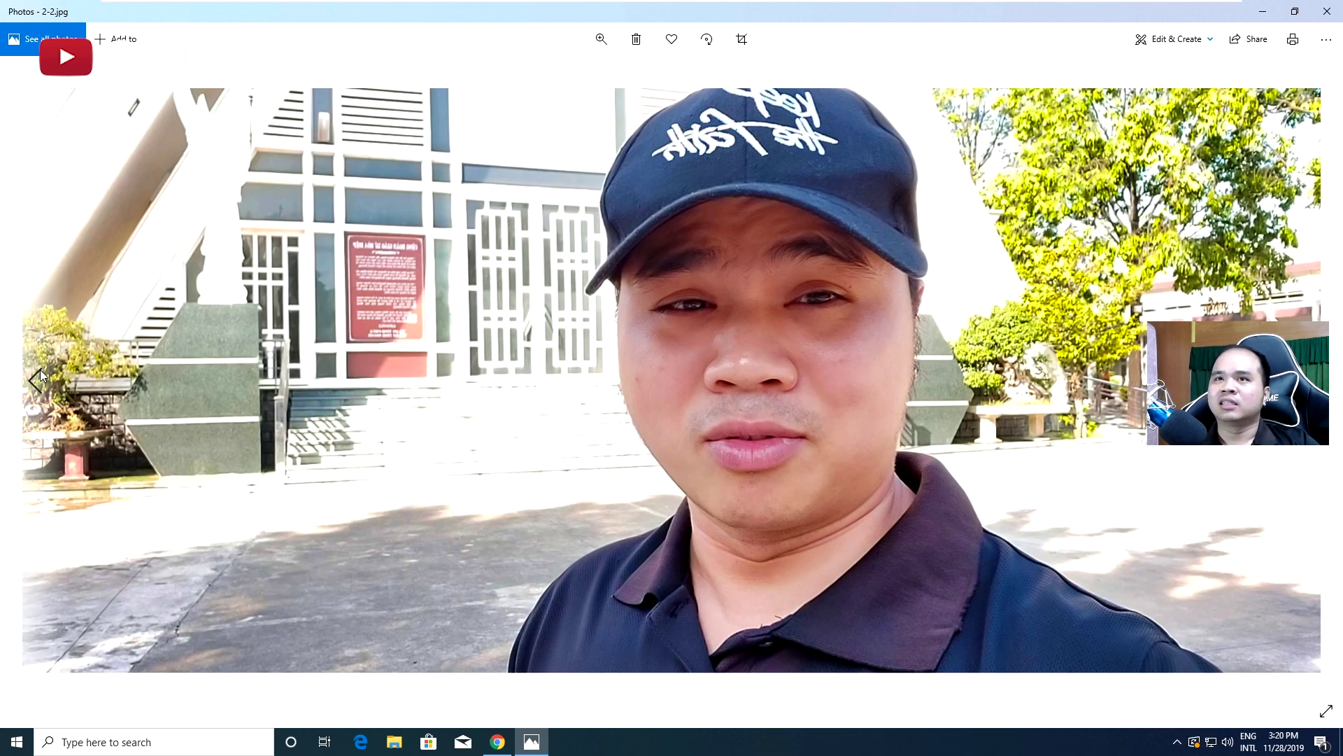
Go back to the red-shirt pictures, compare 1-1 with the original 1 once more, and close the photo viewer.
click(40, 378)
click(63, 386)
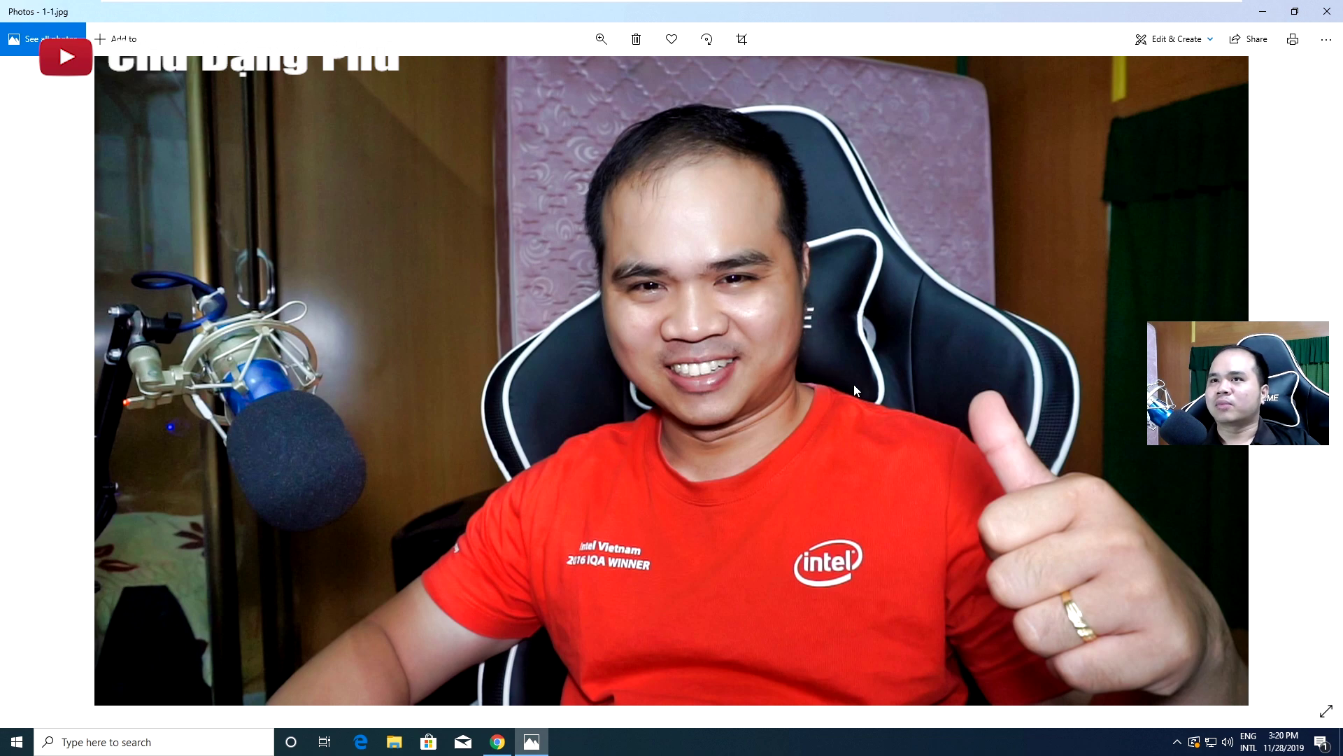
click(28, 389)
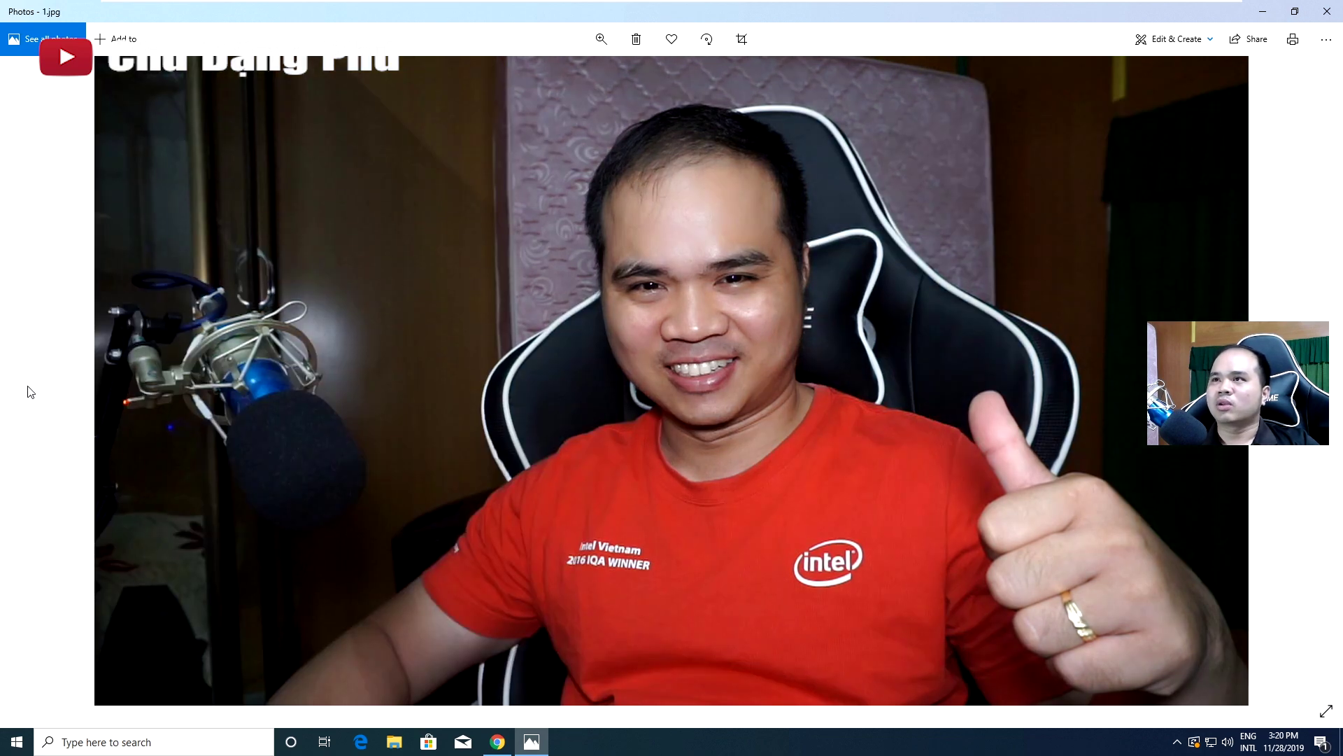
key(Right)
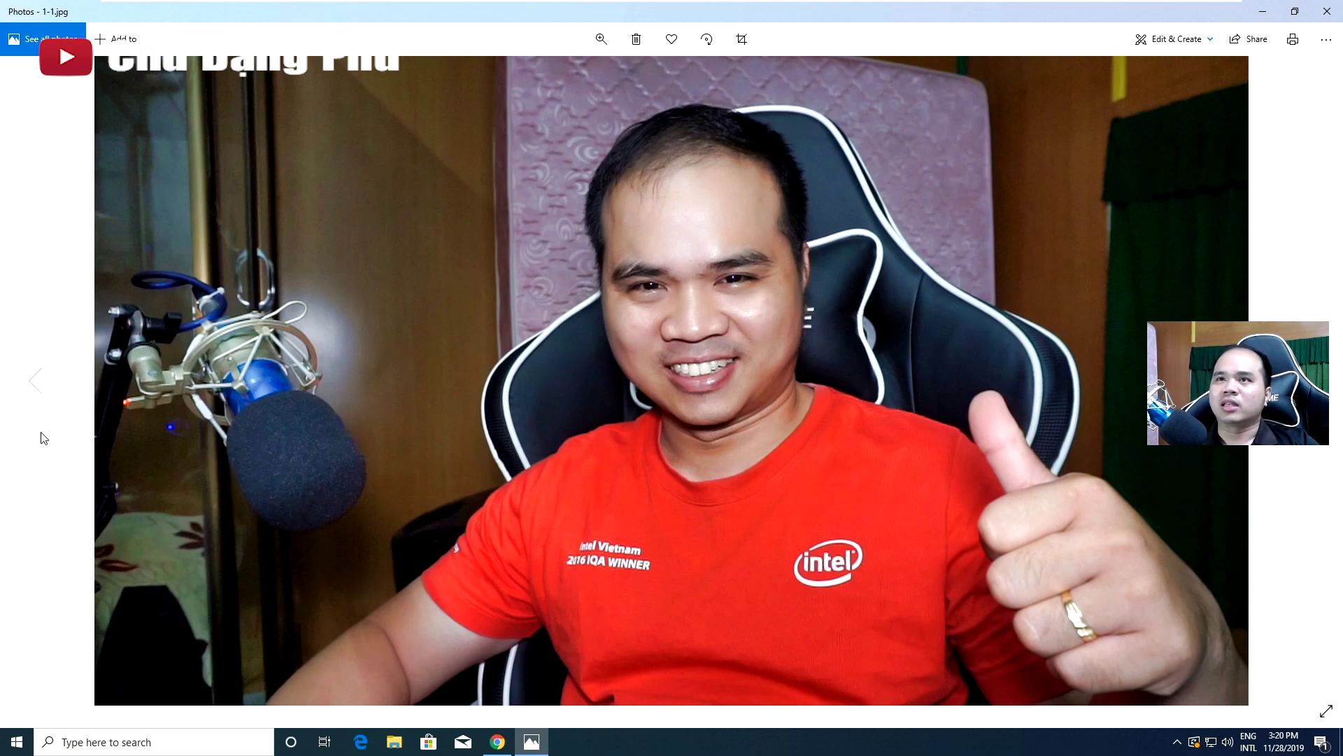
click(33, 384)
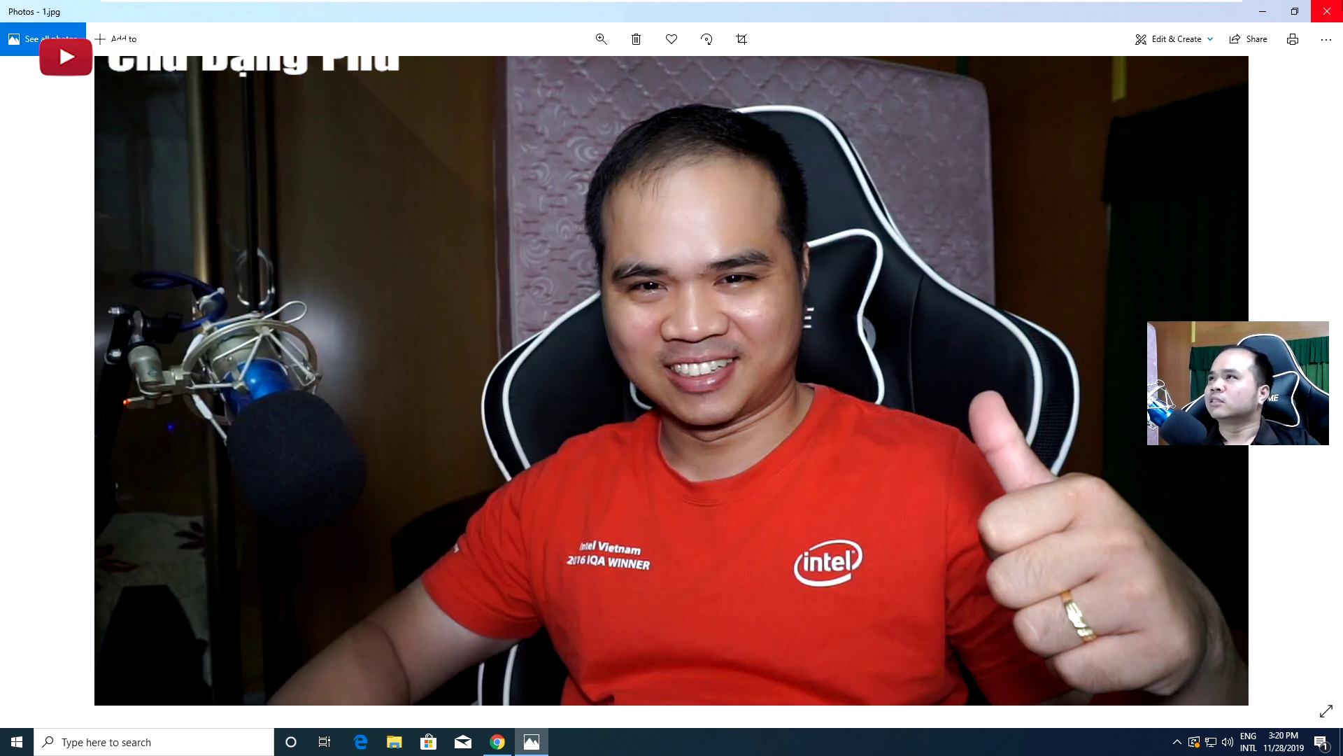
click(1316, 16)
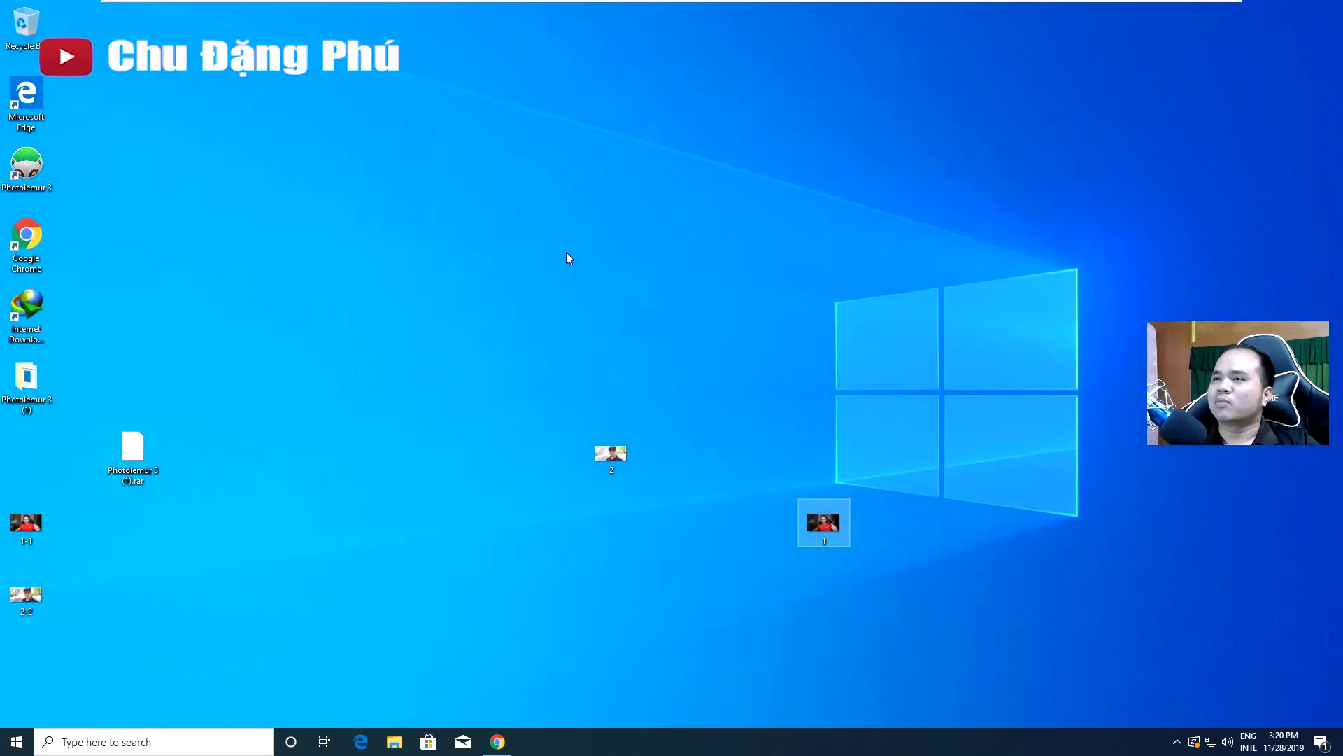